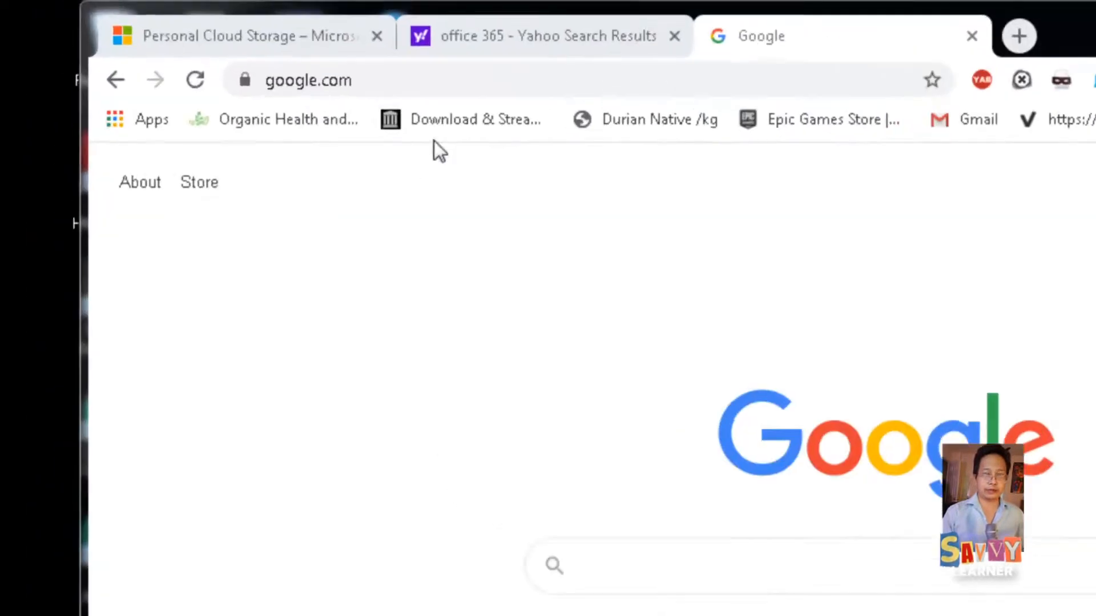
# Step: Go to the office.com website
pyautogui.click(145, 29)
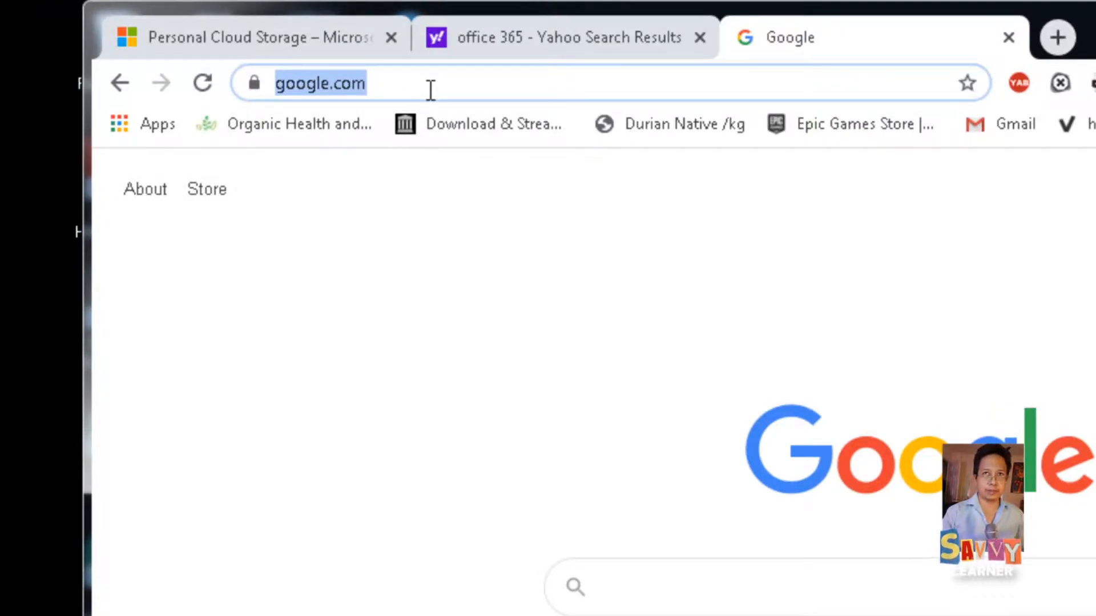
pyautogui.write('offi')
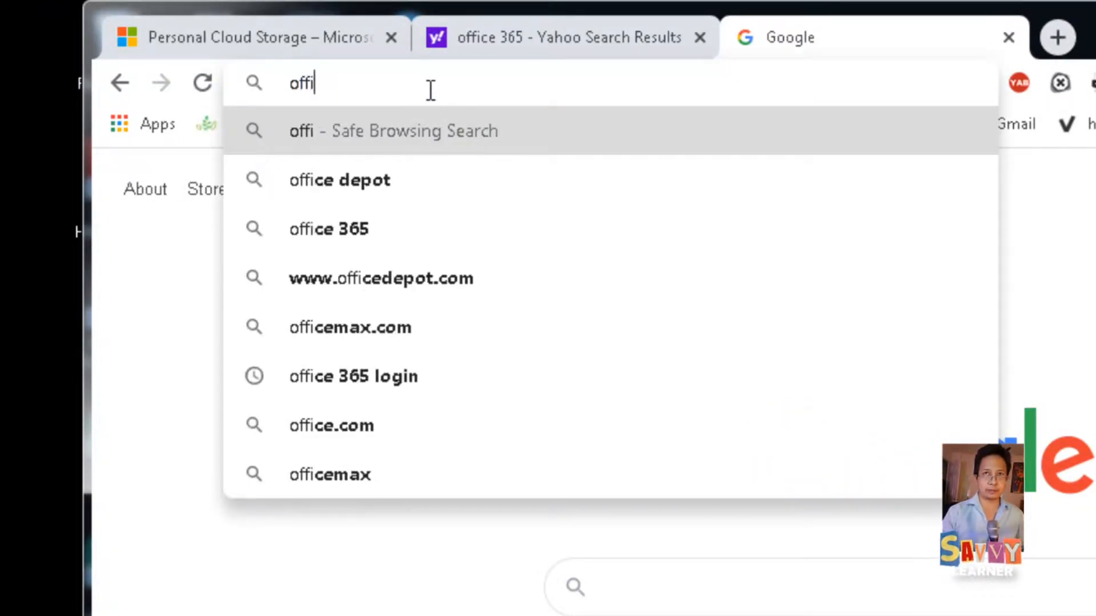
pyautogui.write('ce.com')
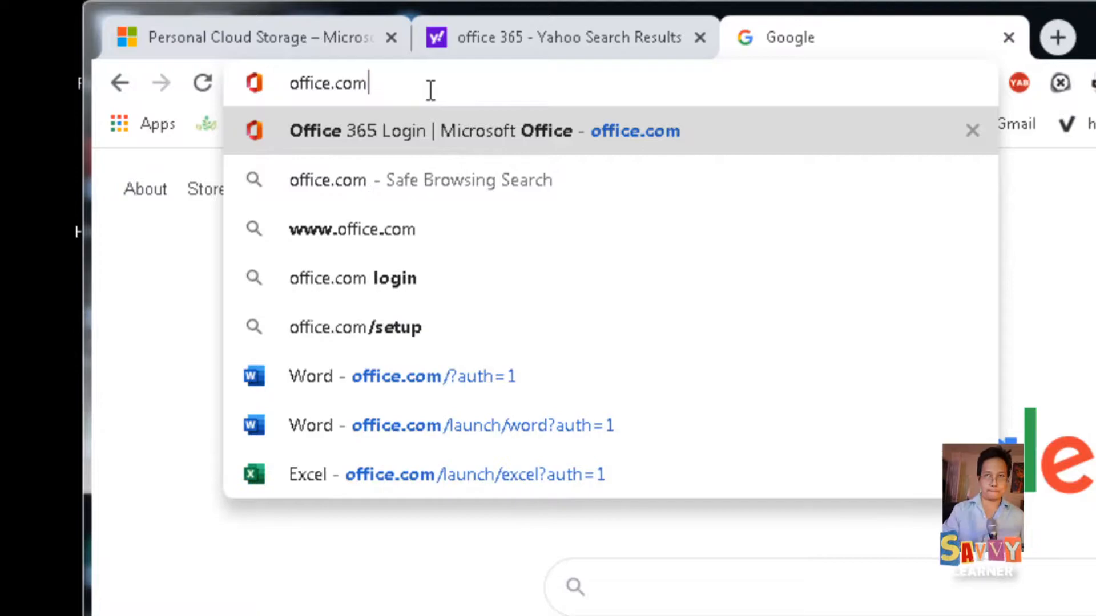
pyautogui.press('Return')
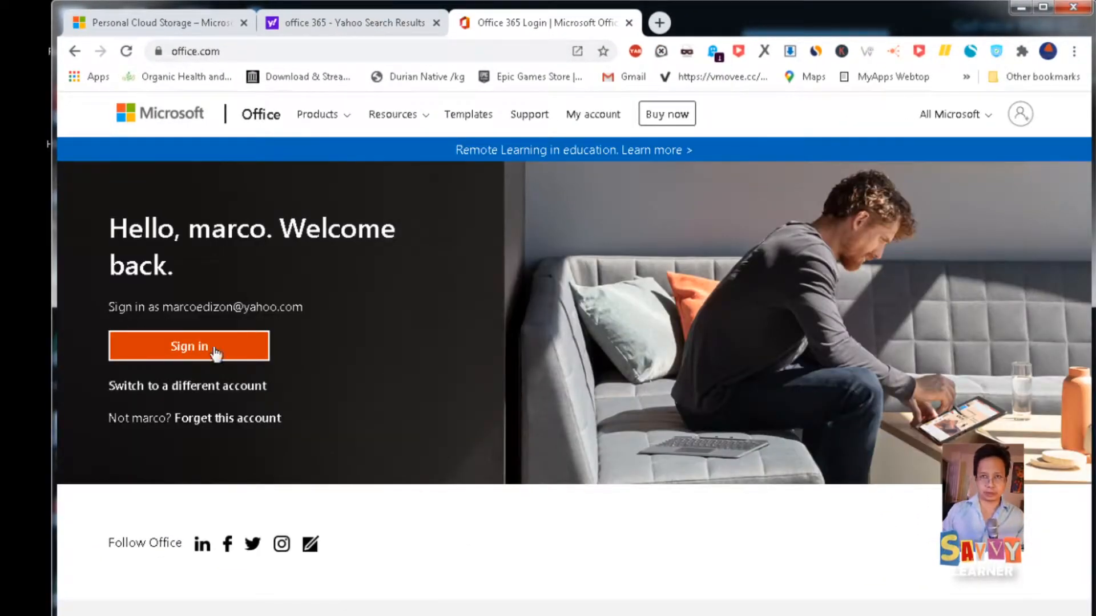
# Step: Sign in to Microsoft Office with the remembered account and choose to stay signed in
pyautogui.click(187, 353)
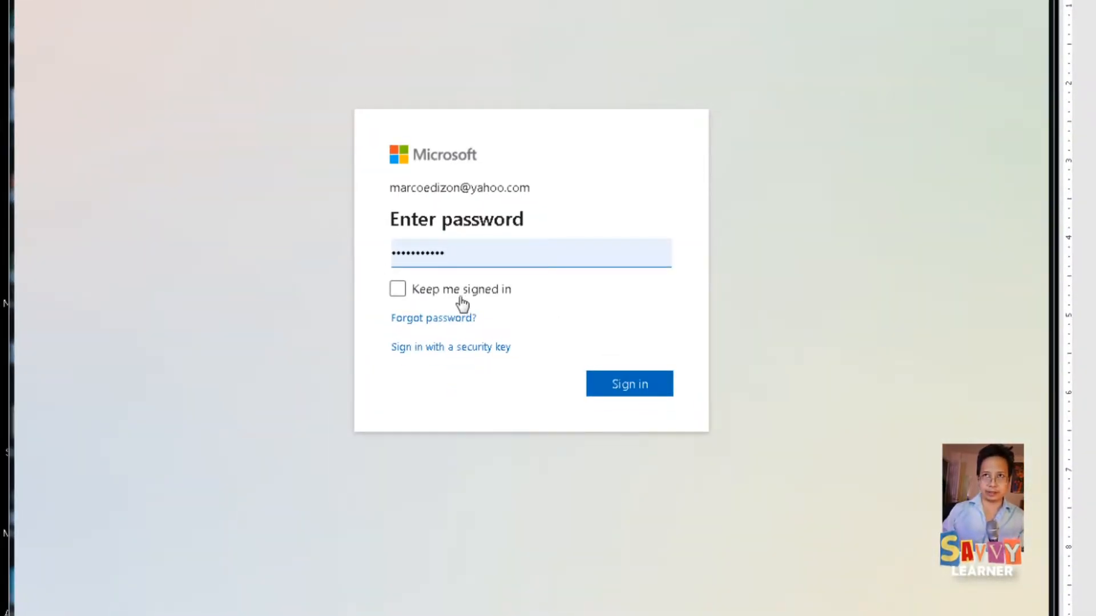
pyautogui.click(630, 390)
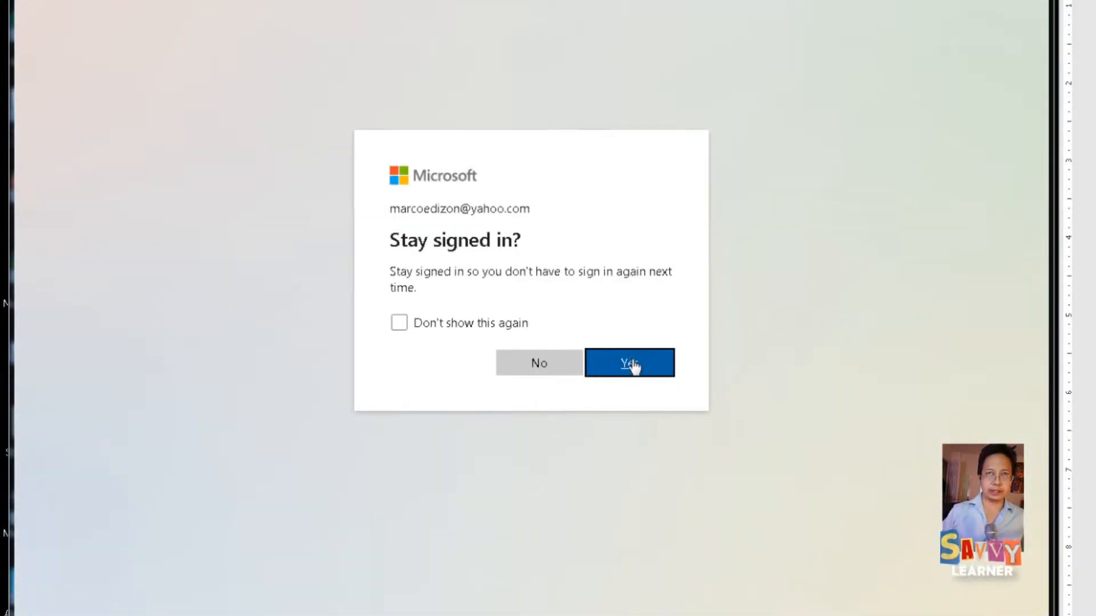
pyautogui.click(631, 364)
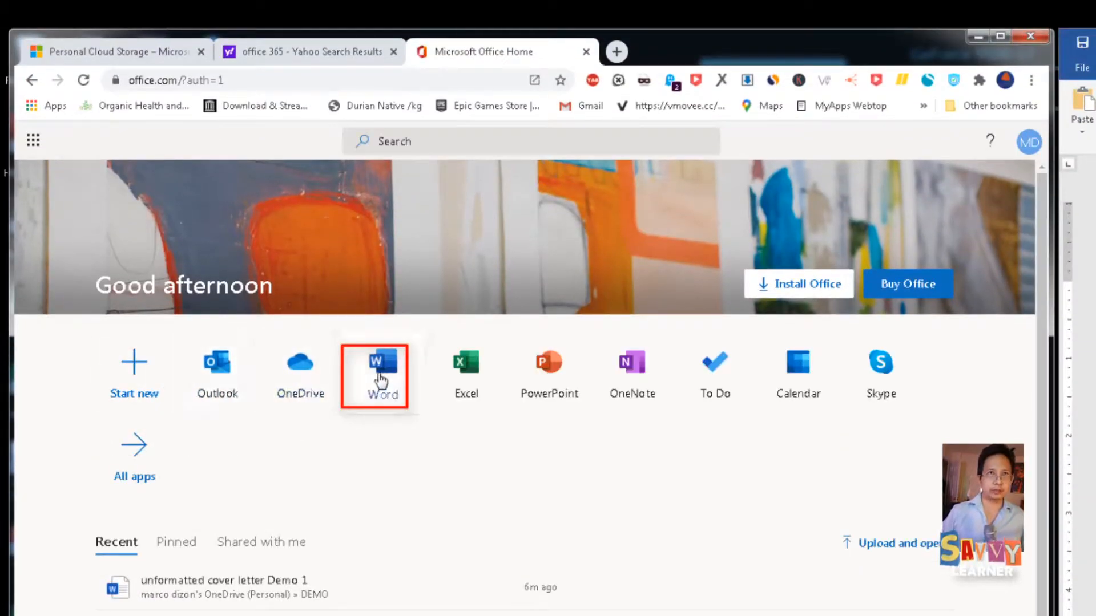
# Step: Open the Word start page and switch from there to OneDrive
pyautogui.click(379, 380)
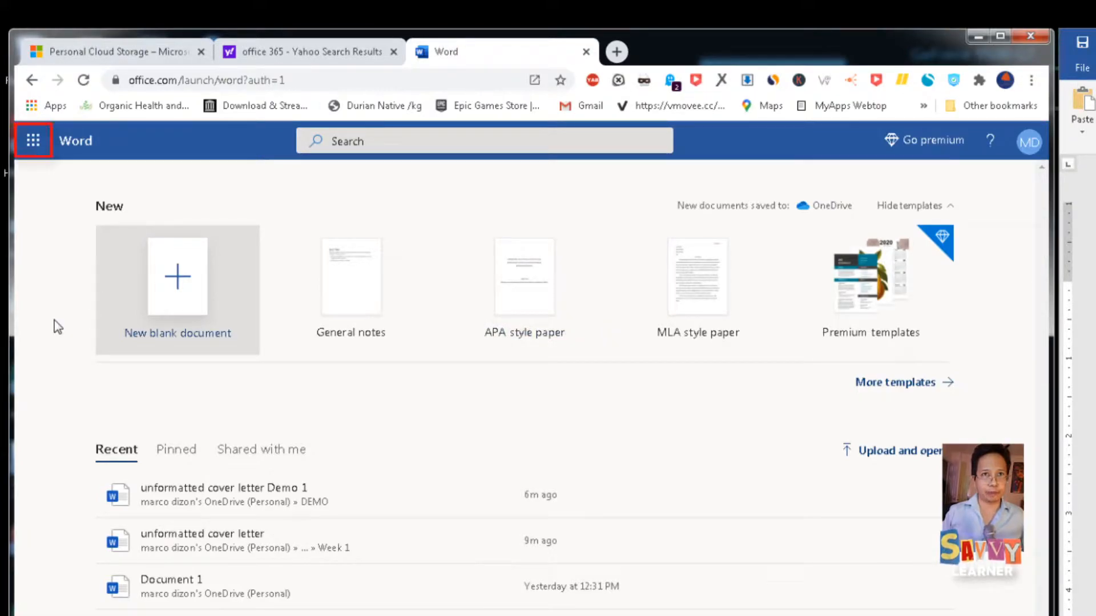
pyautogui.click(34, 149)
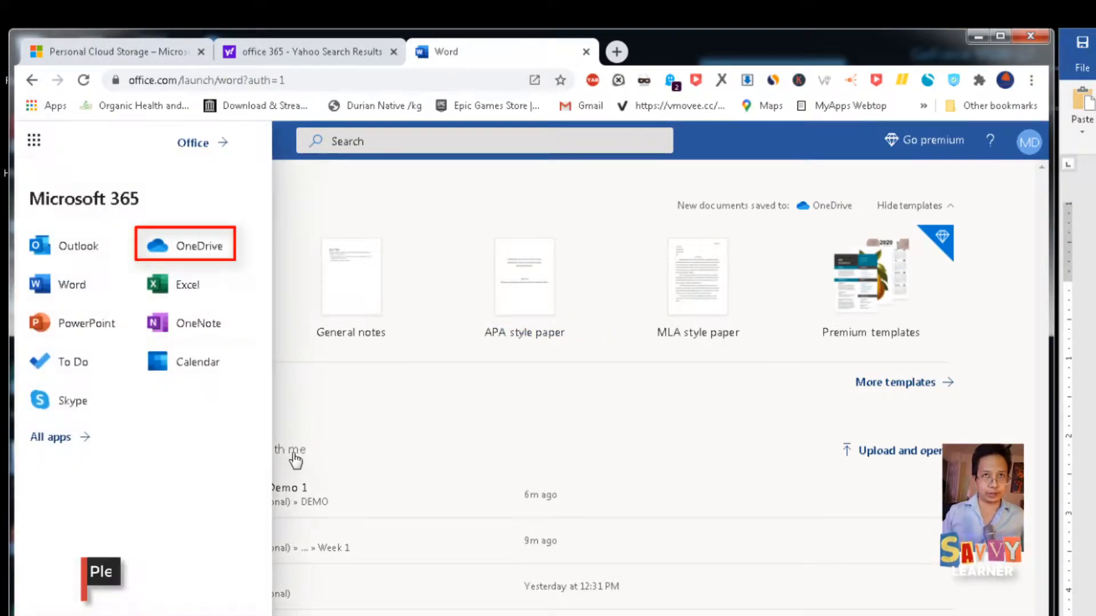
pyautogui.click(186, 250)
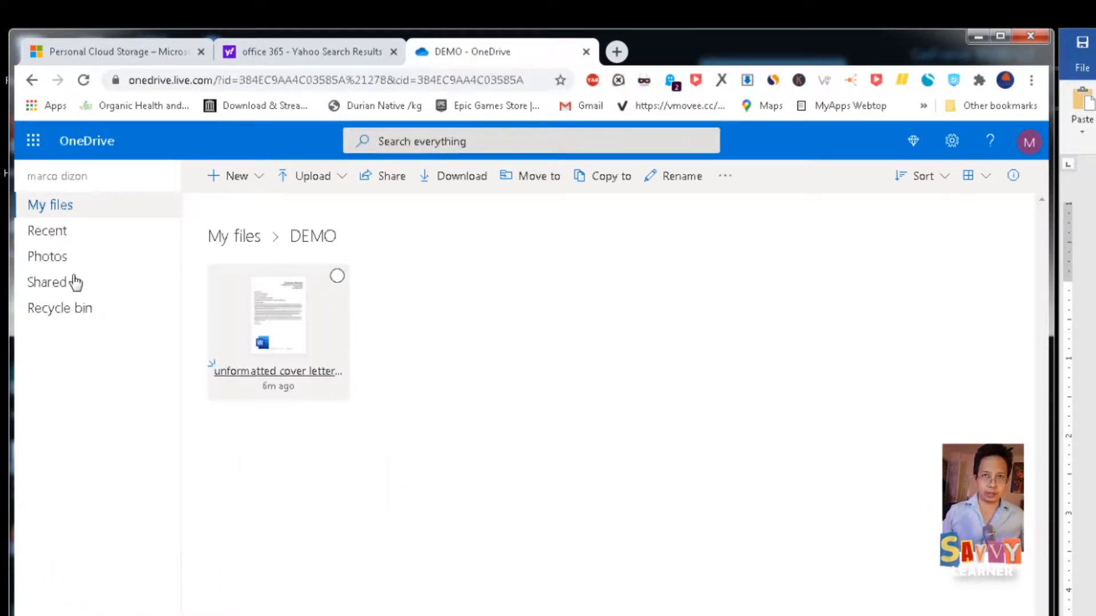
# Step: Open the "unformatted cover letter" document from the shared OneDrive files and expand the ribbon to its full layout
pyautogui.click(48, 286)
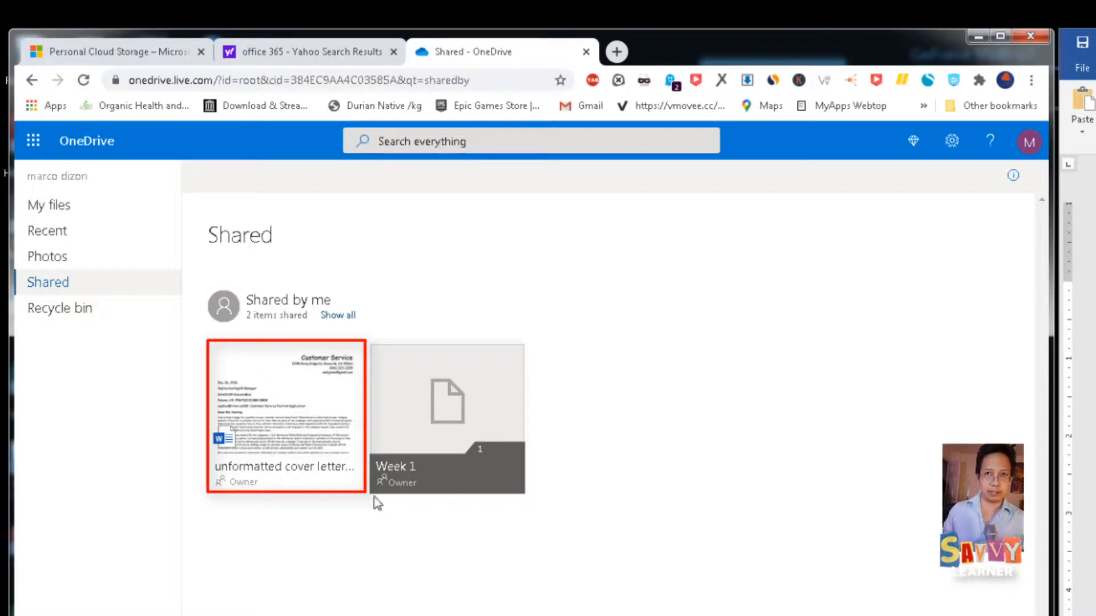
pyautogui.click(282, 407)
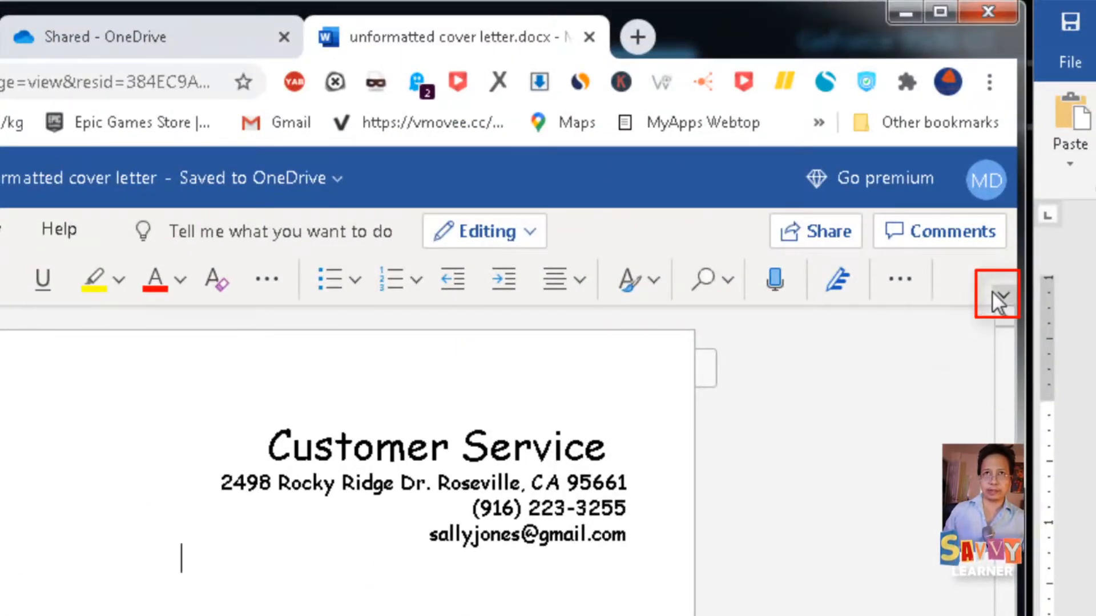
pyautogui.click(998, 297)
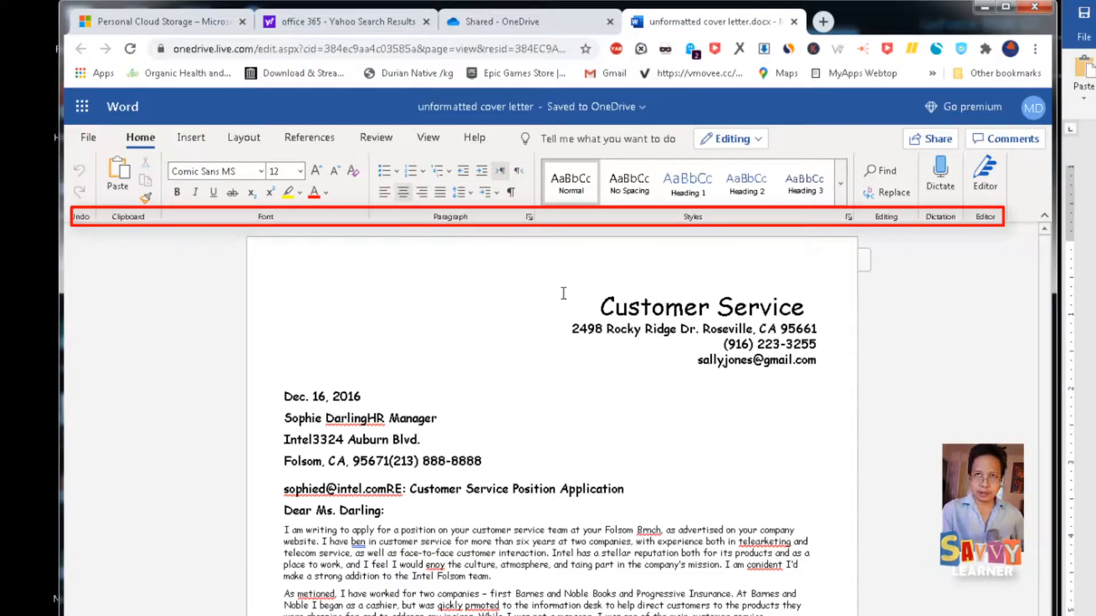
# Step: Center the letterhead lines from the "Customer Service" heading through the e-mail address
pyautogui.moveTo(596, 308); pyautogui.dragTo(830, 366)
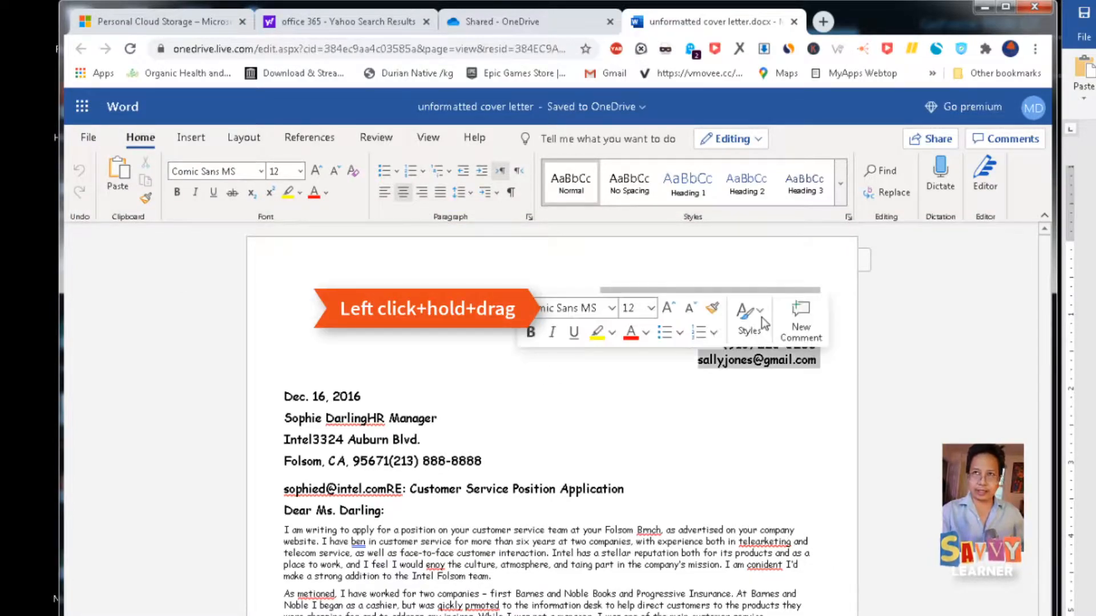
pyautogui.click(402, 194)
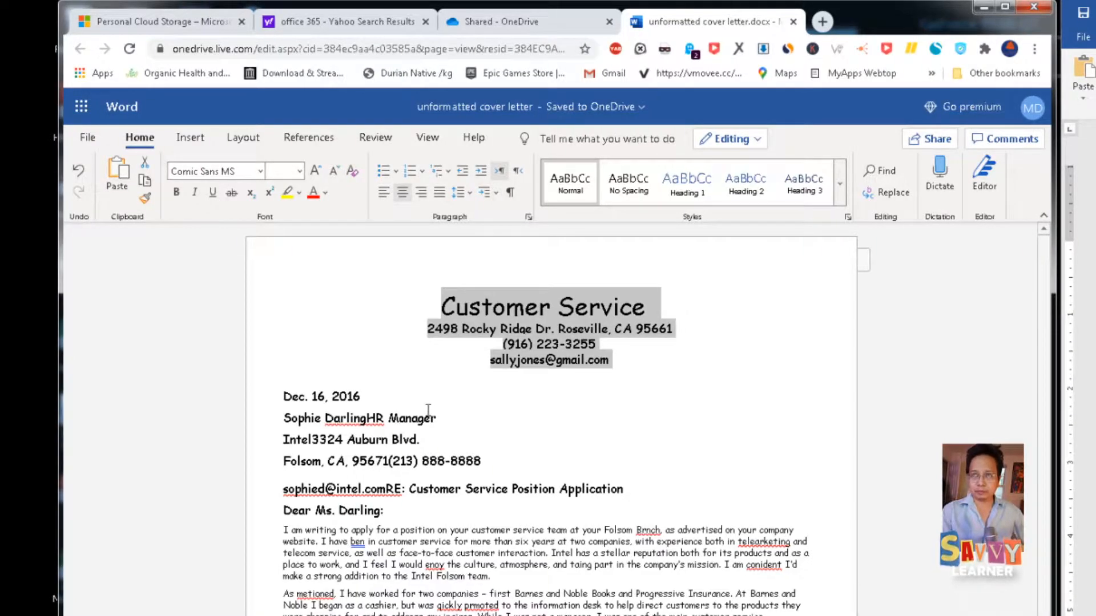
pyautogui.click(284, 398)
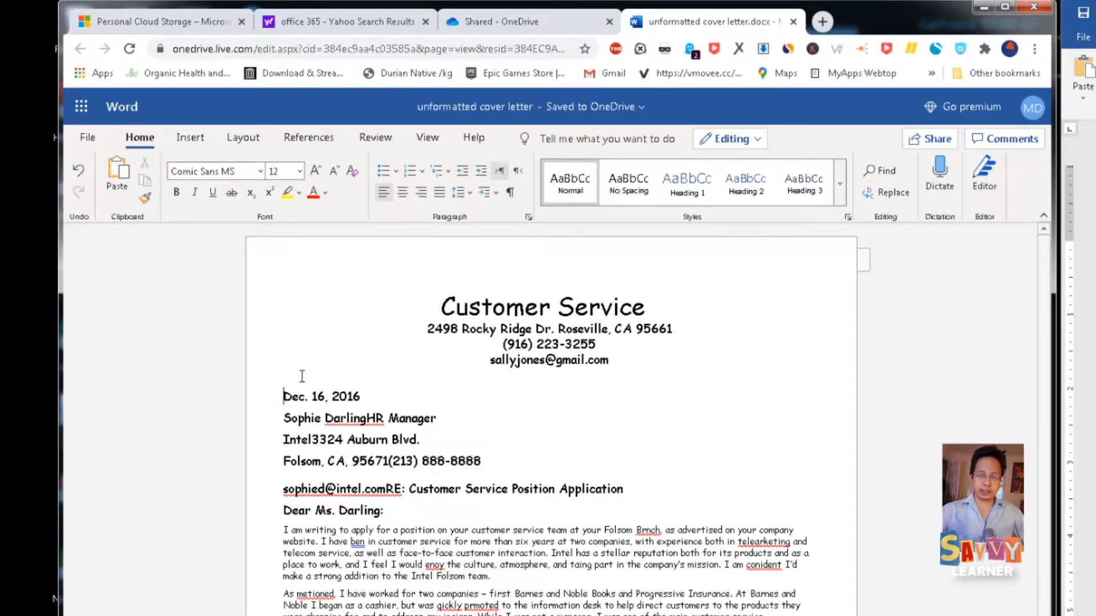
# Step: Change the font of the entire cover letter to Times New Roman
pyautogui.moveTo(442, 301); pyautogui.dragTo(660, 553)
pyautogui.moveTo(668, 376); pyautogui.dragTo(320, 605)
pyautogui.moveTo(692, 576); pyautogui.dragTo(690, 558)
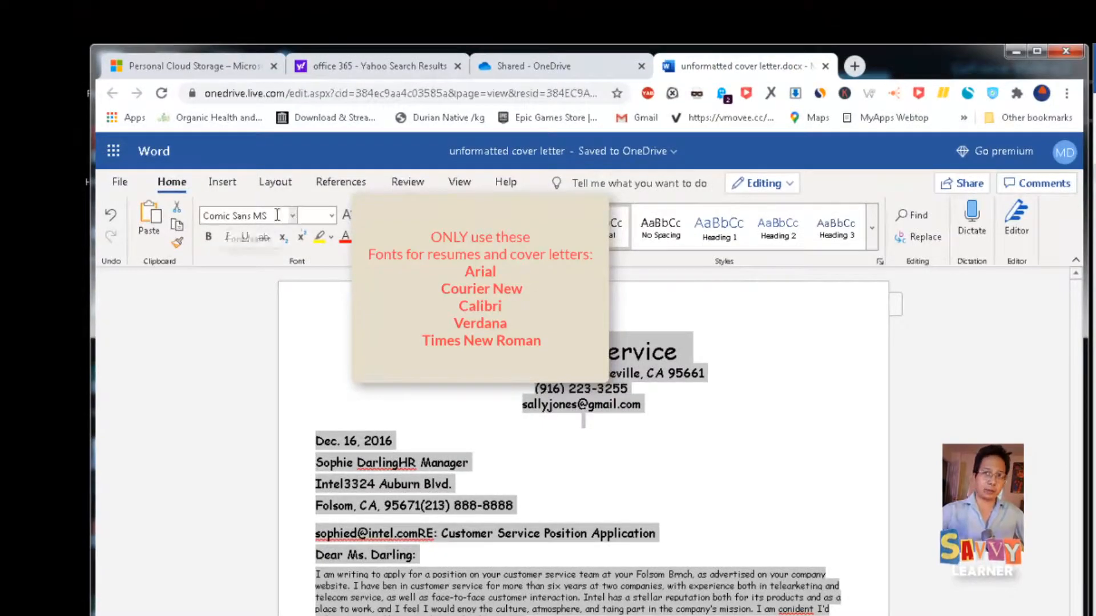
pyautogui.click(278, 216)
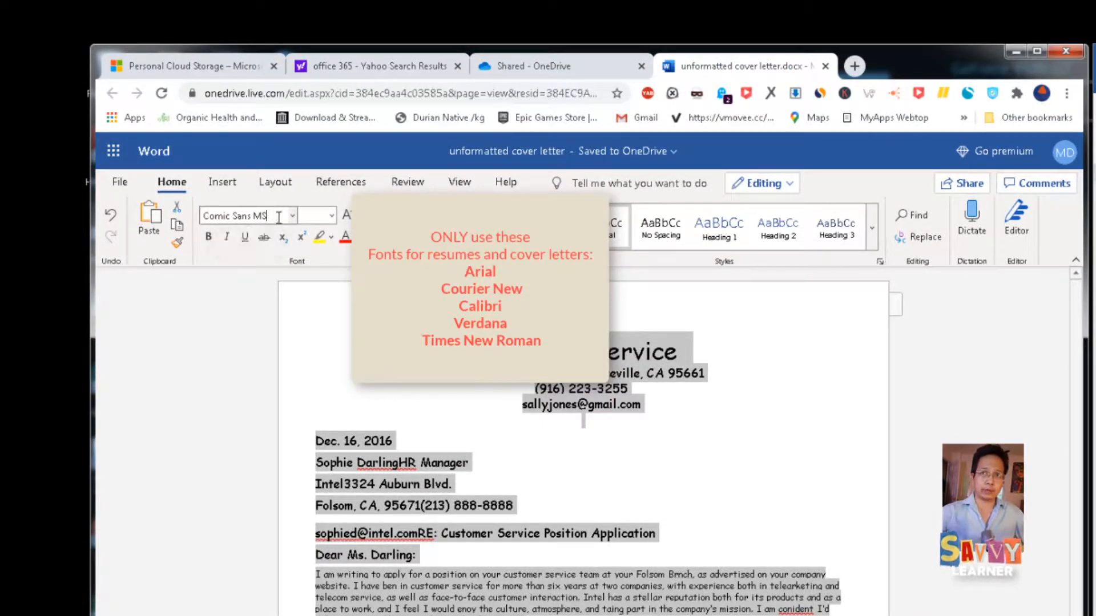
pyautogui.click(293, 217)
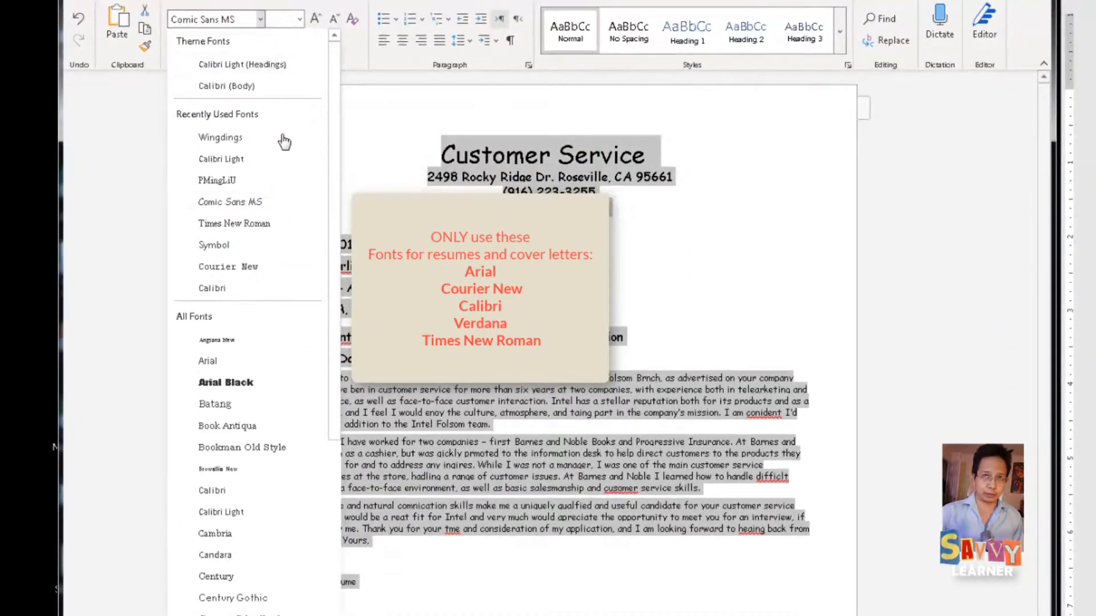
pyautogui.moveTo(243, 20); pyautogui.dragTo(170, 13)
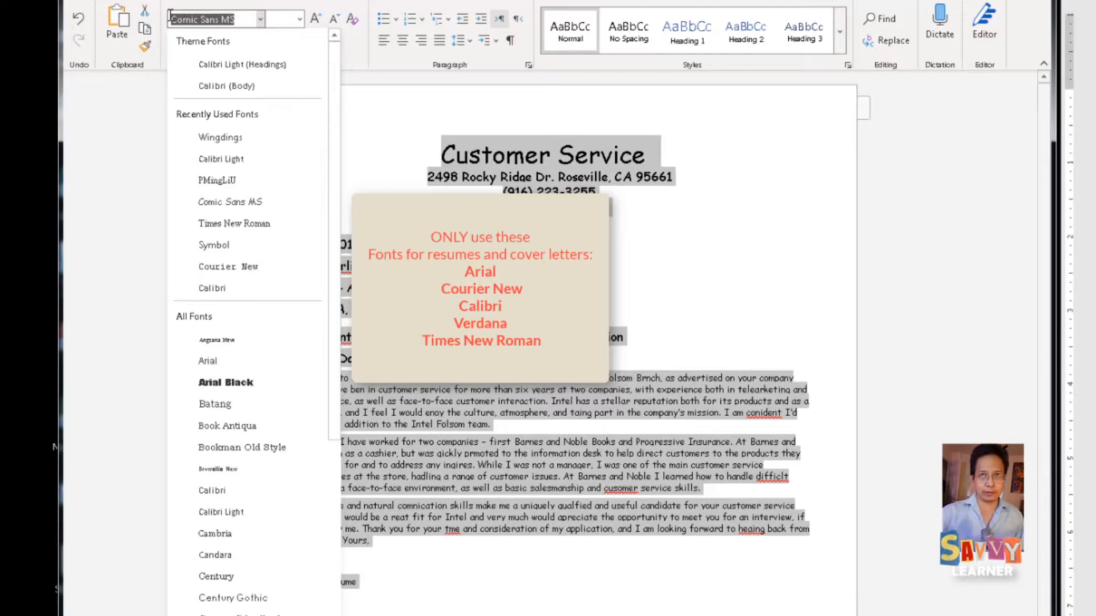
pyautogui.write('Times')
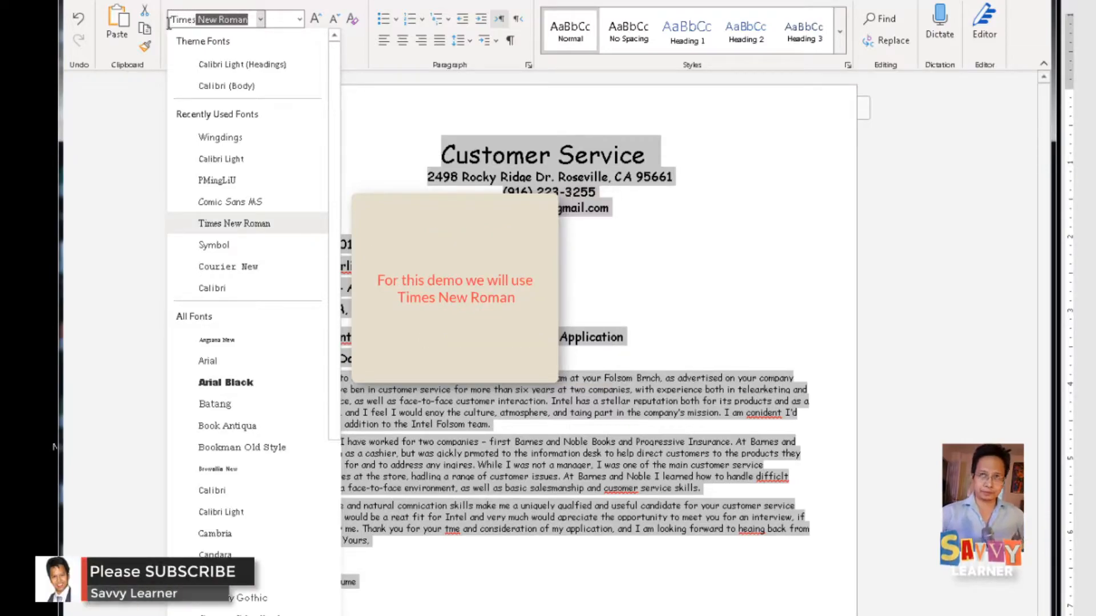
pyautogui.write(' New Roman')
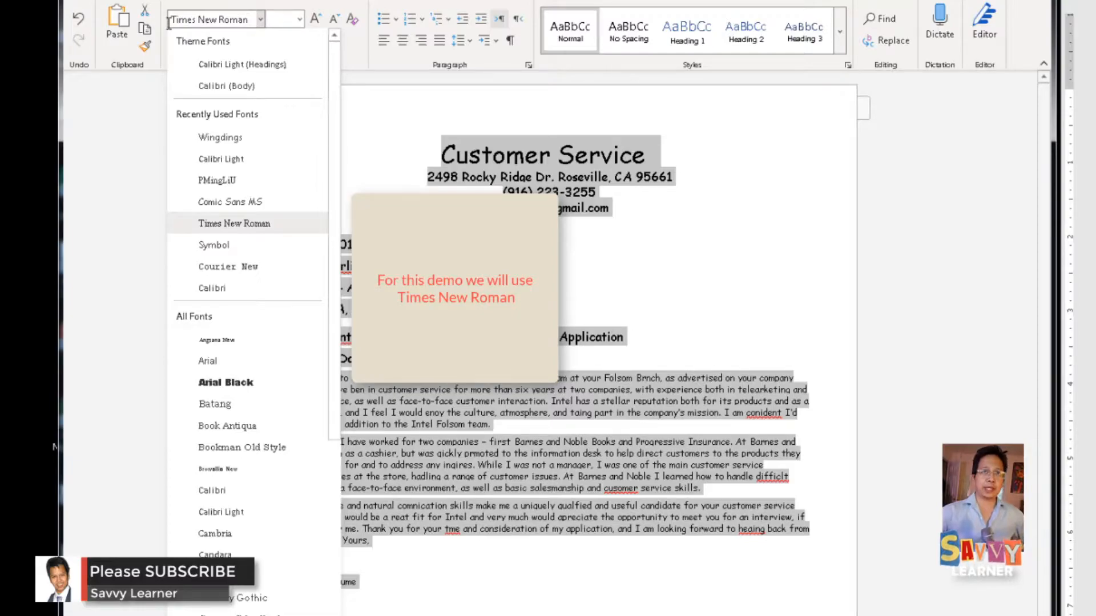
pyautogui.press('Return')
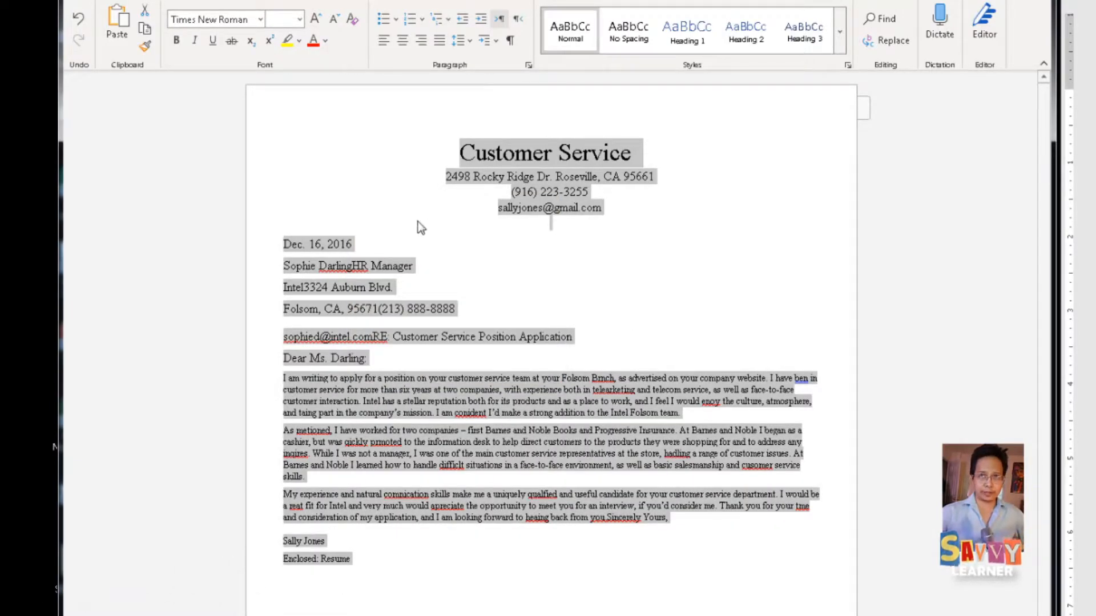
pyautogui.click(387, 243)
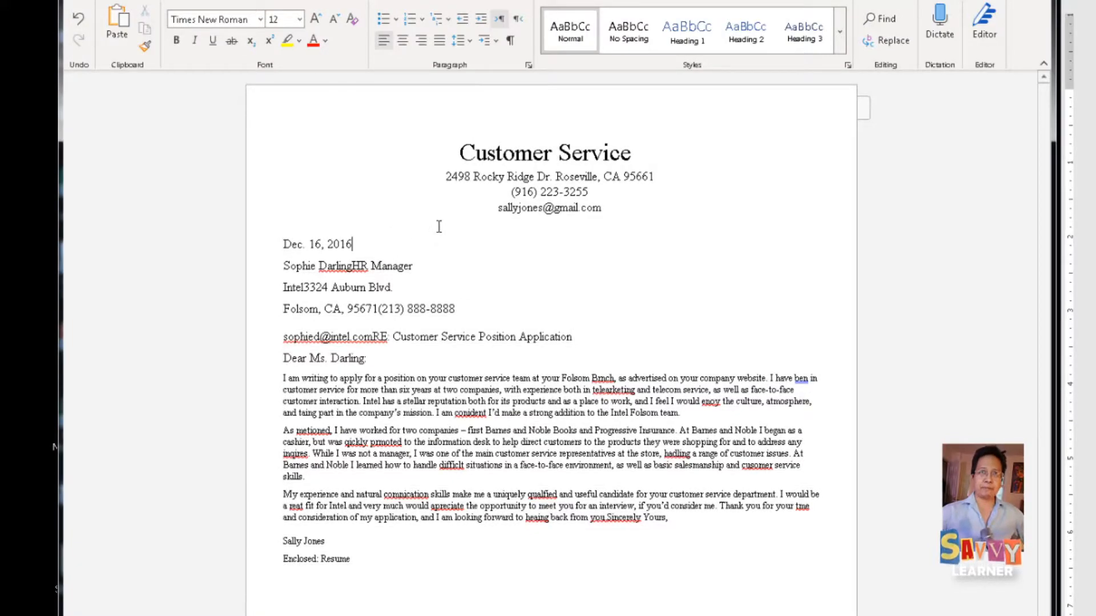
# Step: Make the "Customer Service" heading bold
pyautogui.moveTo(460, 153); pyautogui.dragTo(632, 154)
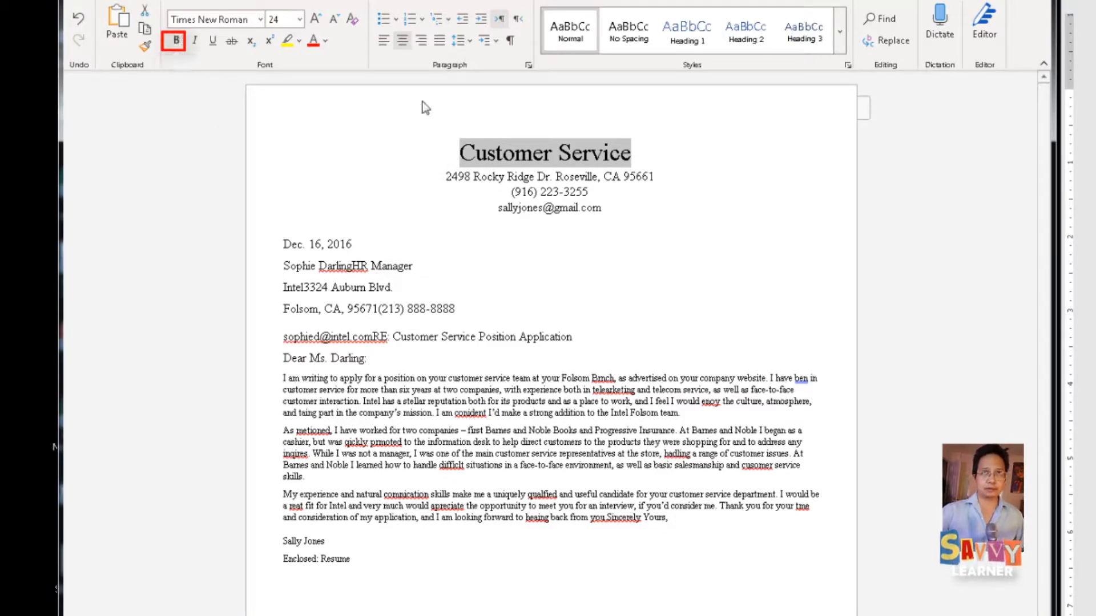
pyautogui.click(176, 41)
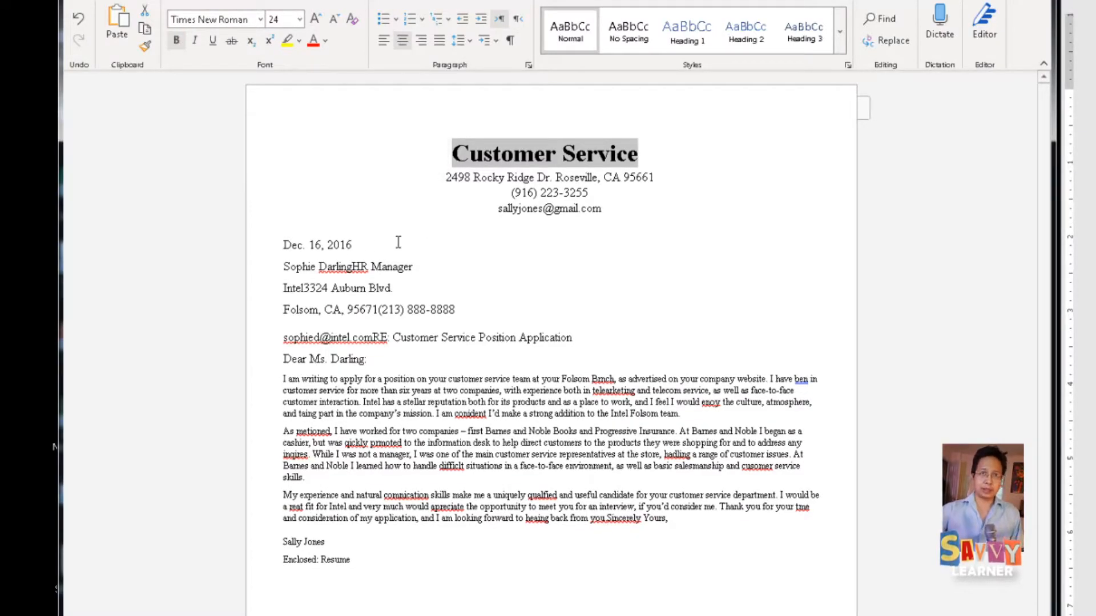
# Step: Insert a blank line below the date and move the "HR Manager" title and the recipient's street address onto their own lines
pyautogui.click(362, 247)
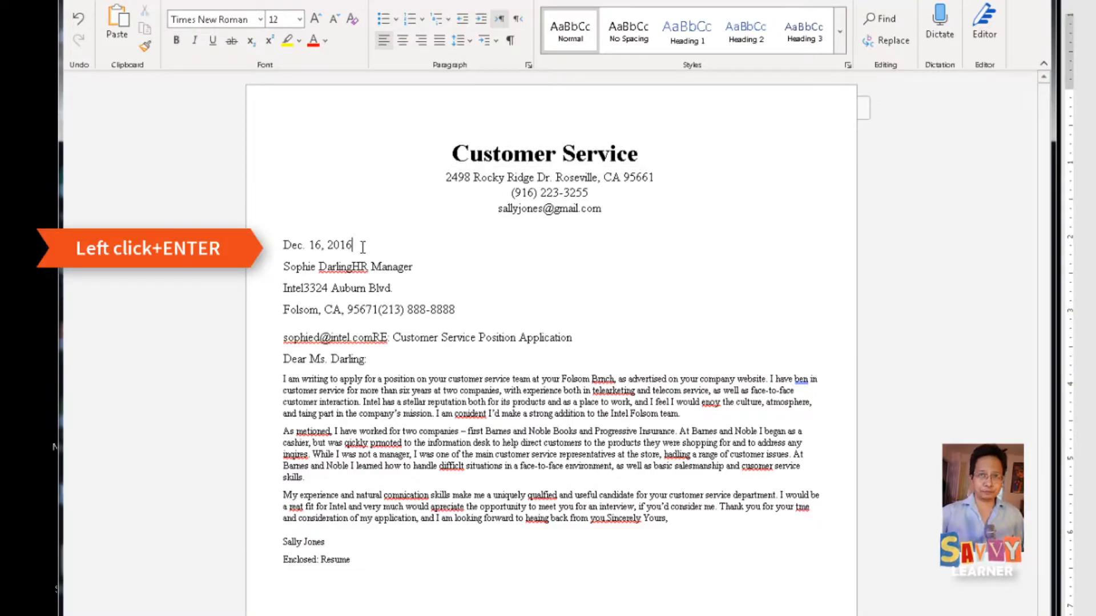
pyautogui.press('Return')
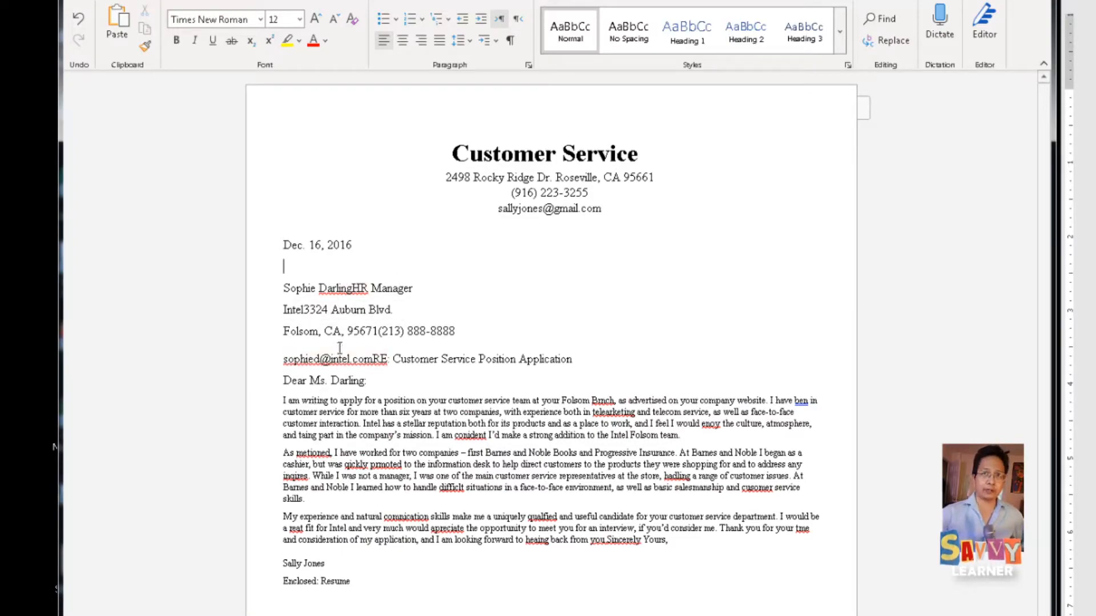
pyautogui.click(353, 288)
pyautogui.press('Return')
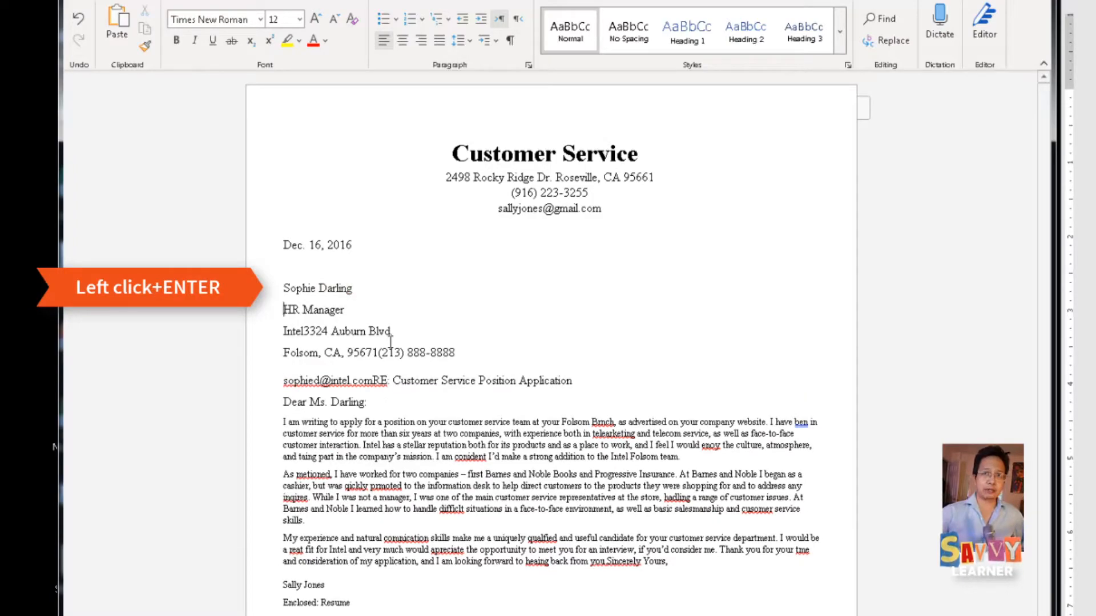
pyautogui.click(302, 332)
pyautogui.press('Return')
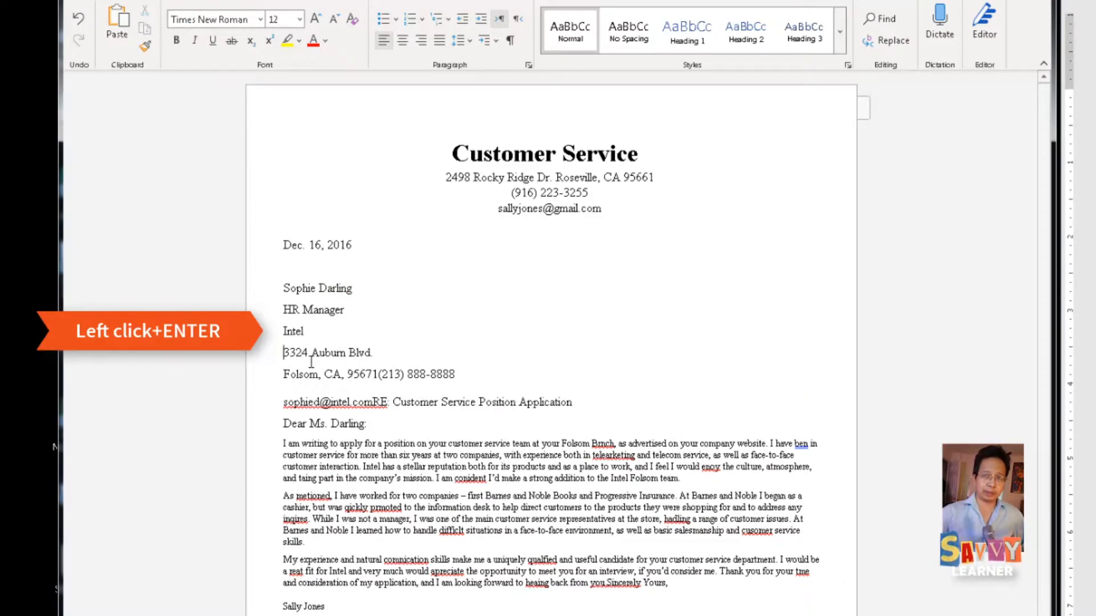
# Step: Move the recipient's phone number and the "RE: Customer Service Position Application" text onto their own lines
pyautogui.click(345, 377)
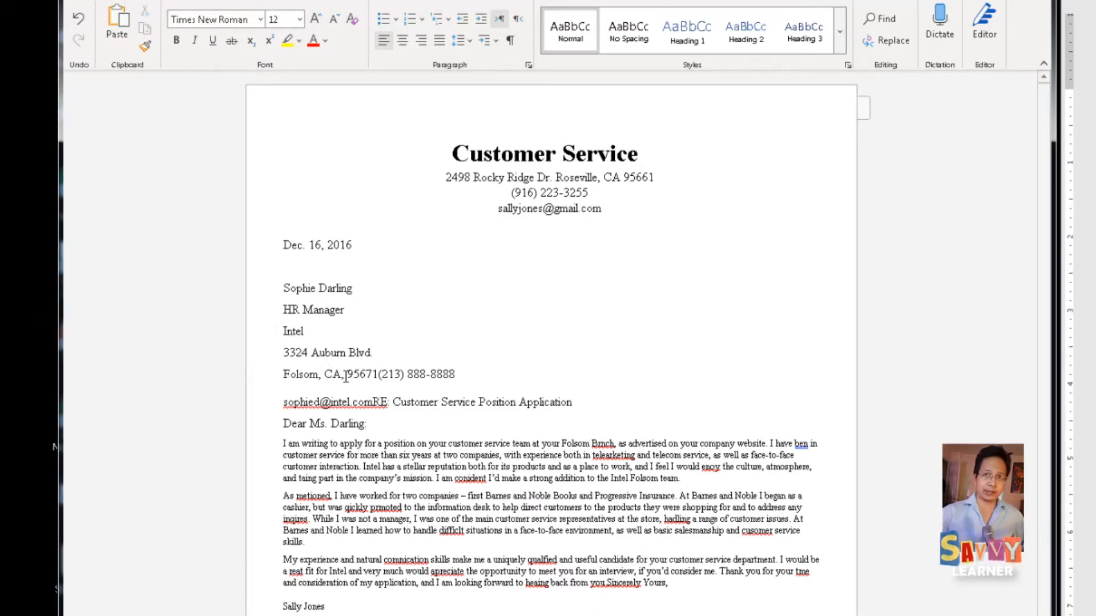
pyautogui.click(379, 375)
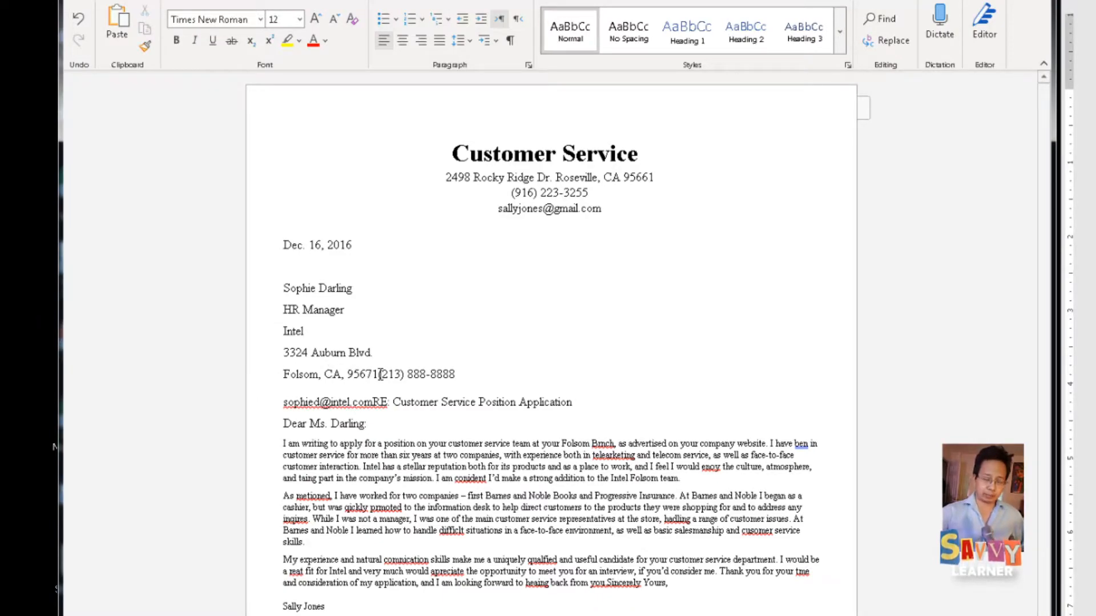
pyautogui.press('Return')
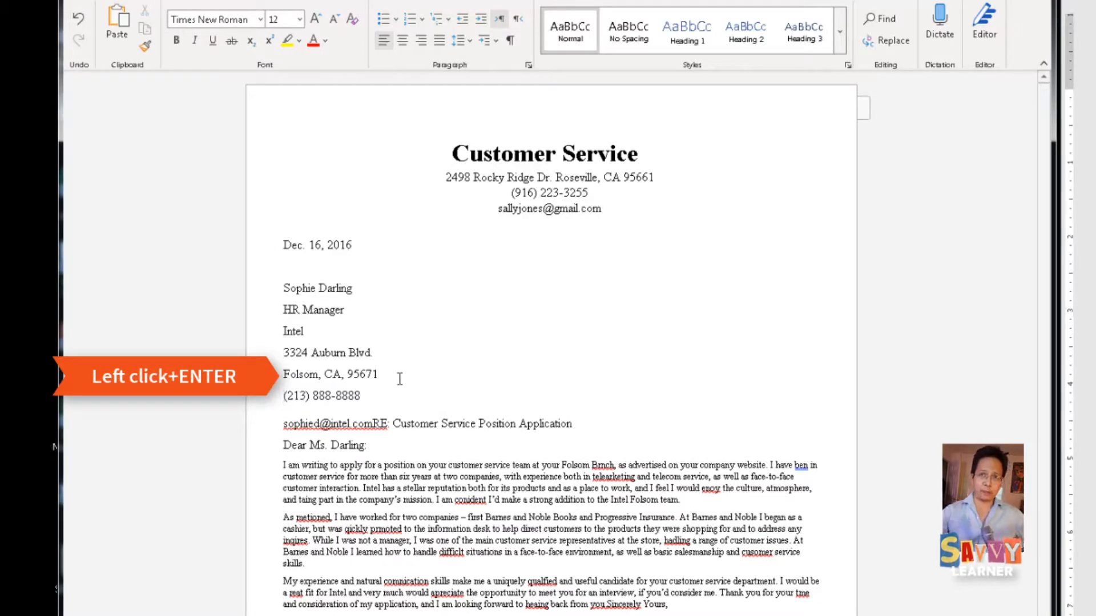
pyautogui.click(376, 423)
pyautogui.press('Return')
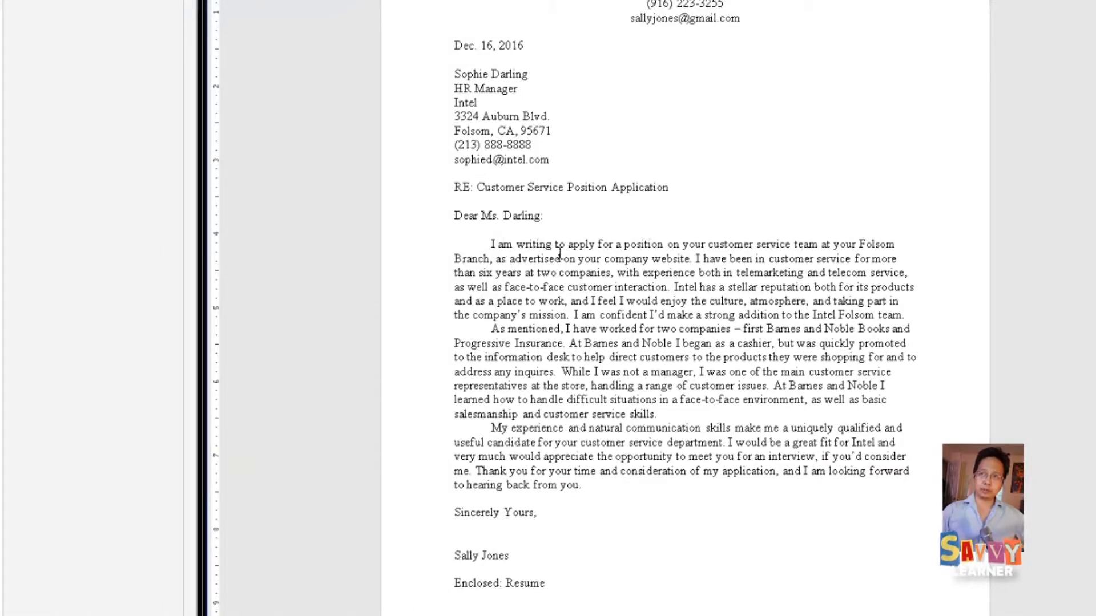
pyautogui.moveTo(490, 244); pyautogui.dragTo(622, 372)
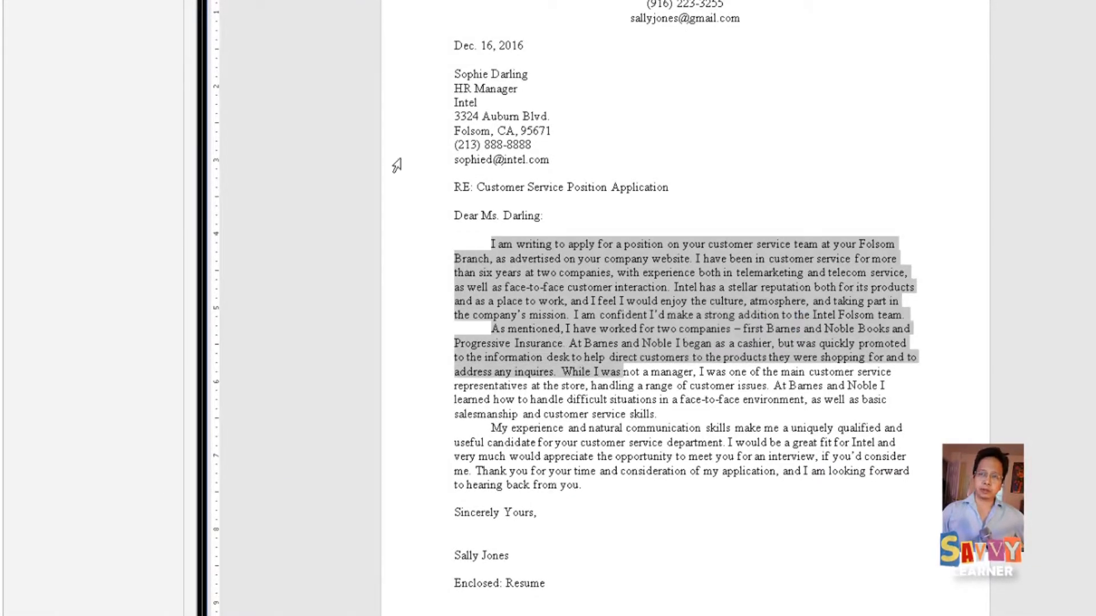
pyautogui.moveTo(455, 46); pyautogui.dragTo(676, 412)
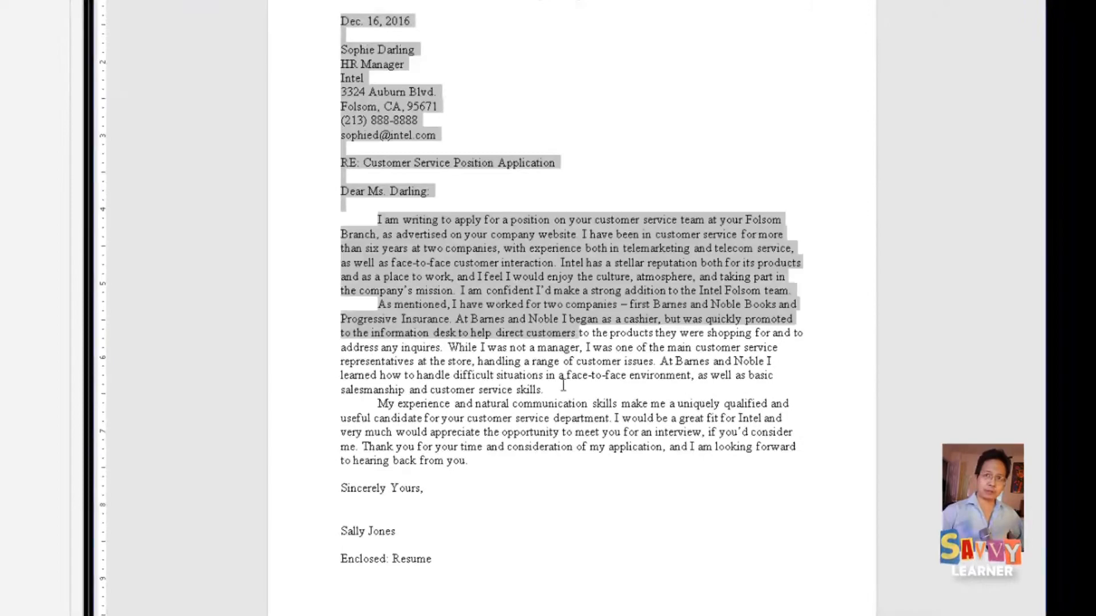
pyautogui.moveTo(563, 386); pyautogui.dragTo(558, 559)
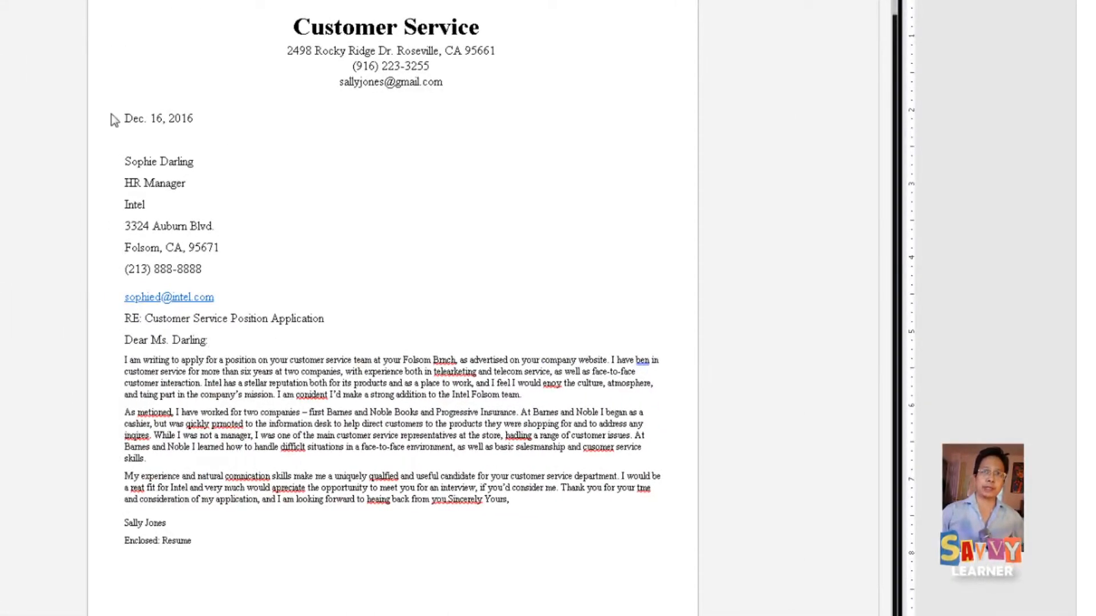
# Step: Set the font size of all letter text below the "Customer Service" heading to 12
pyautogui.moveTo(284, 50); pyautogui.dragTo(539, 546)
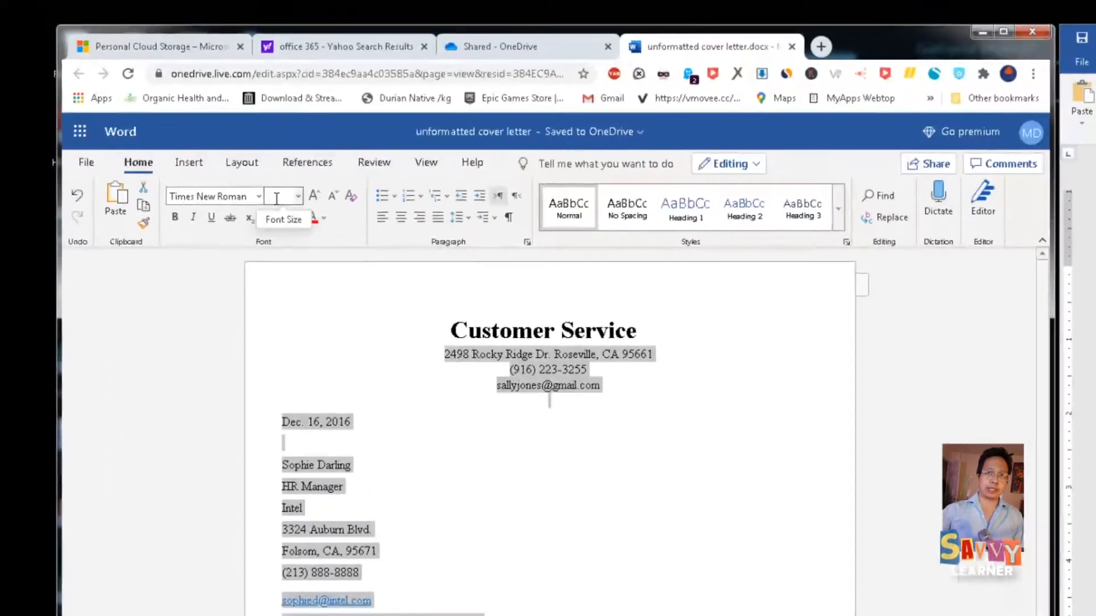
pyautogui.click(278, 200)
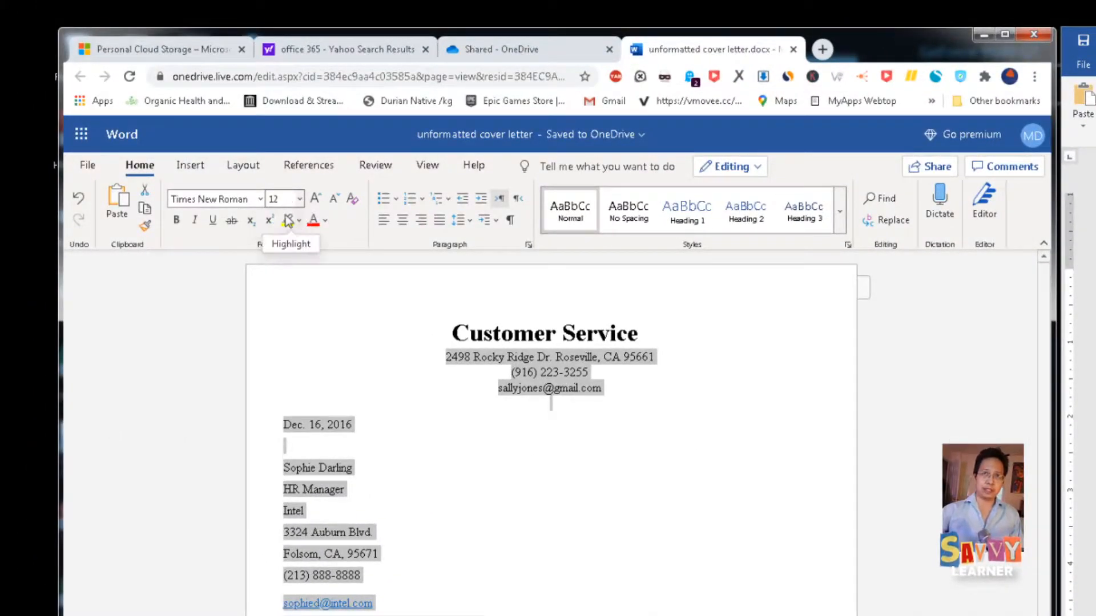
pyautogui.press('Return')
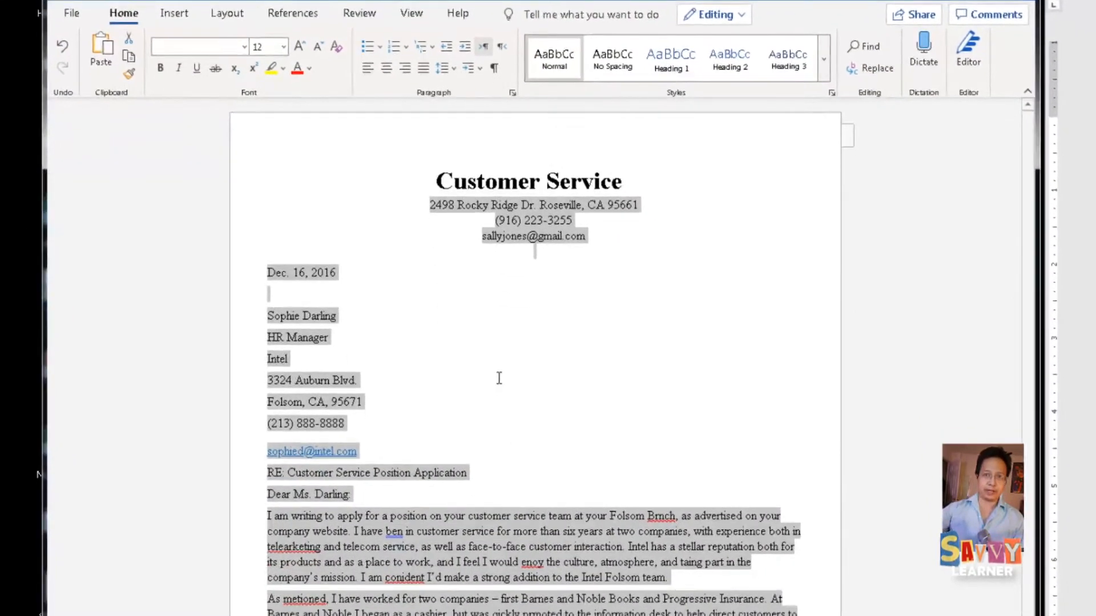
pyautogui.click(499, 378)
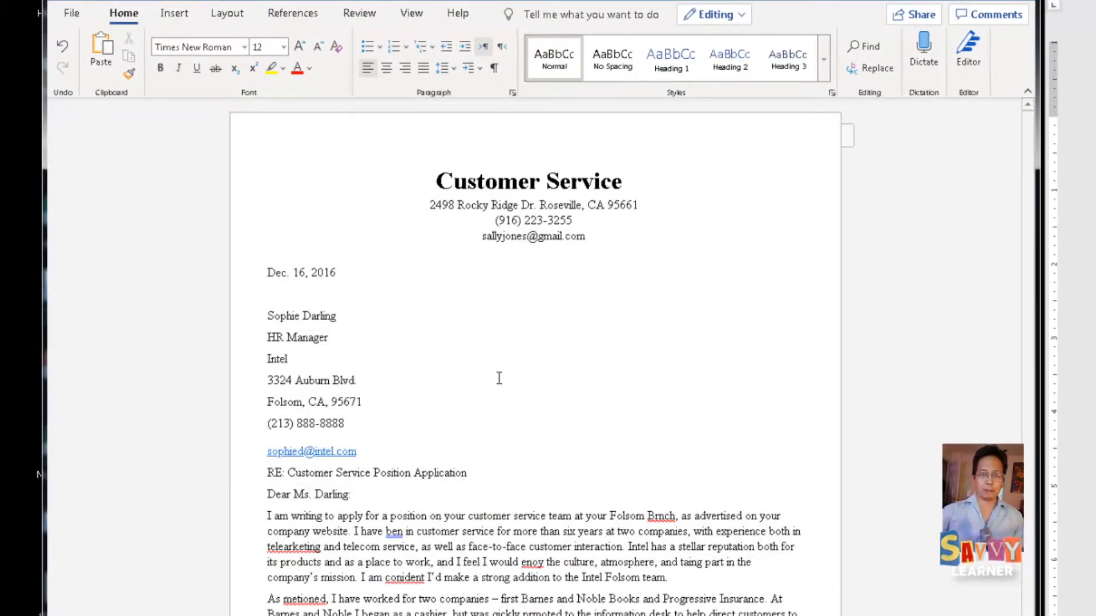
# Step: Set the paragraph spacing from the date through "Enclosed: Resume" to 0 pt before, 0 pt after and single line spacing
pyautogui.moveTo(360, 425); pyautogui.dragTo(302, 401)
pyautogui.moveTo(468, 516); pyautogui.dragTo(215, 44)
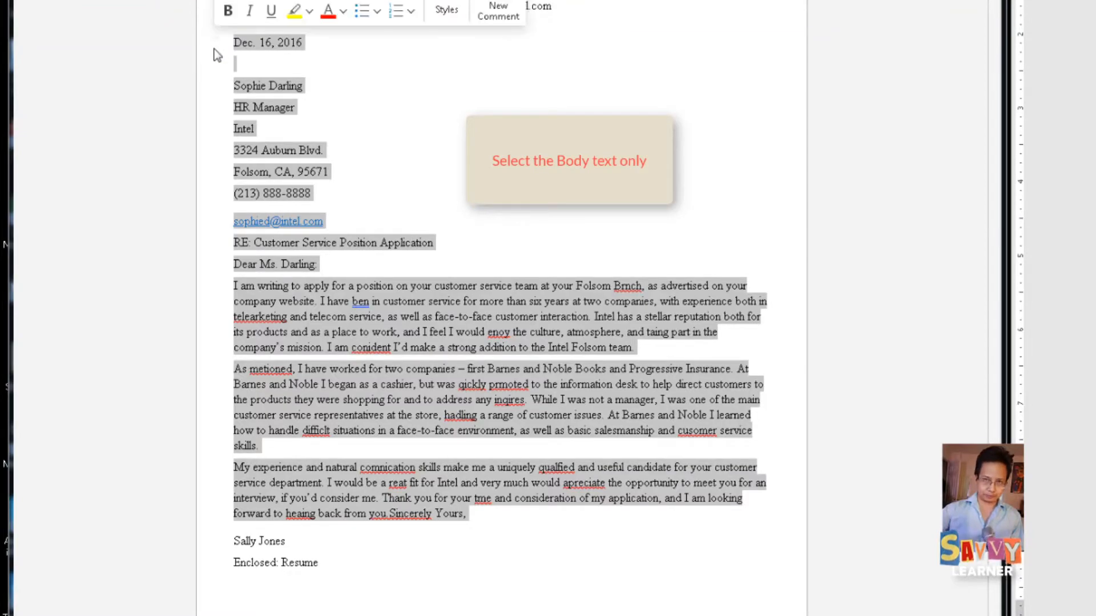
pyautogui.moveTo(336, 572); pyautogui.dragTo(218, 42)
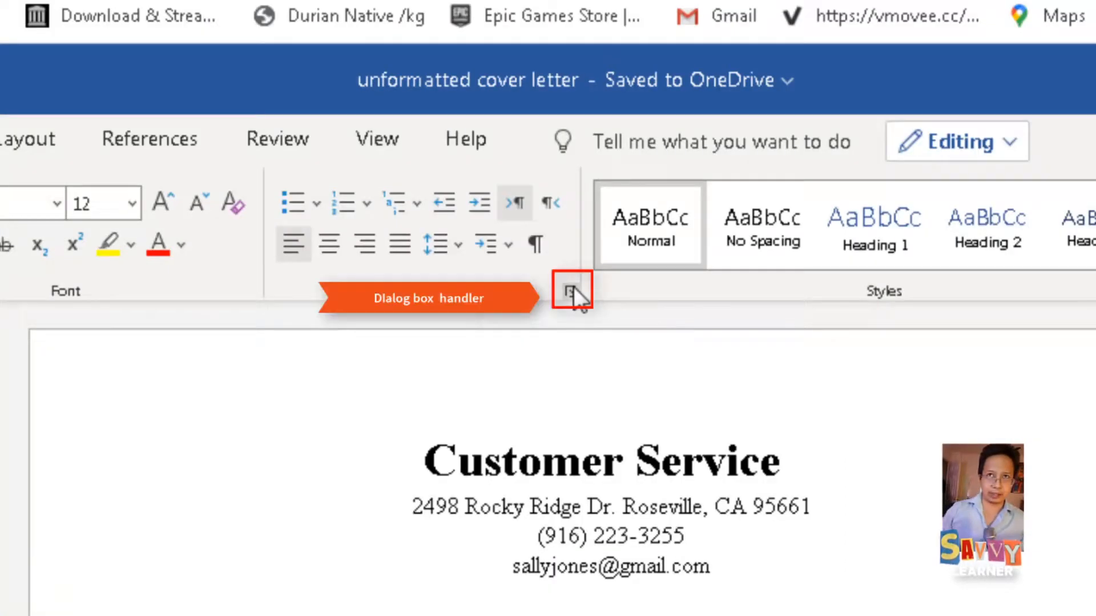
pyautogui.click(570, 291)
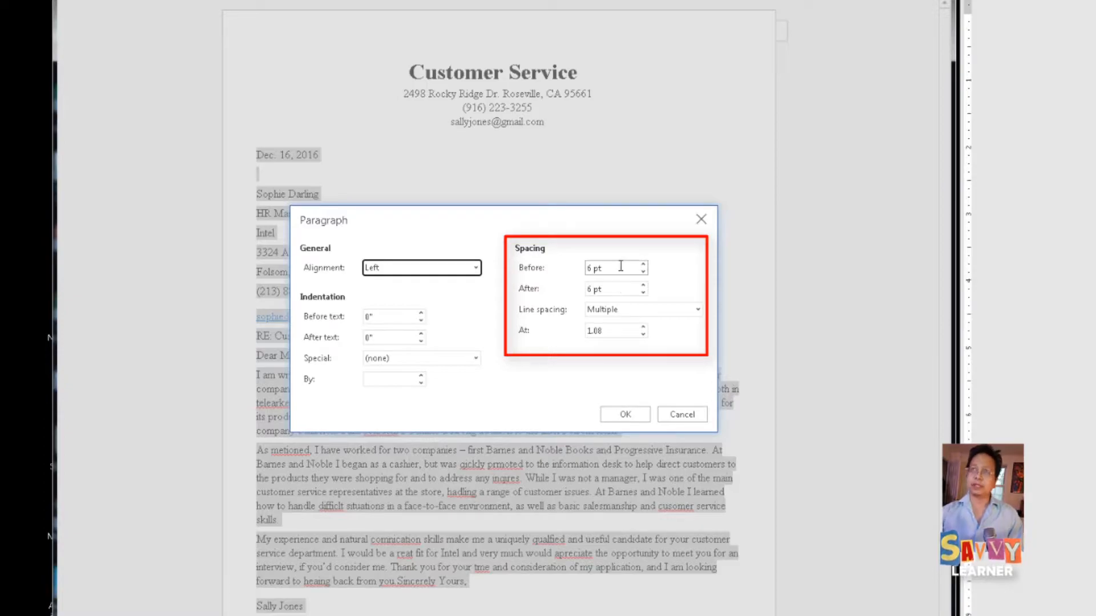
pyautogui.click(698, 309)
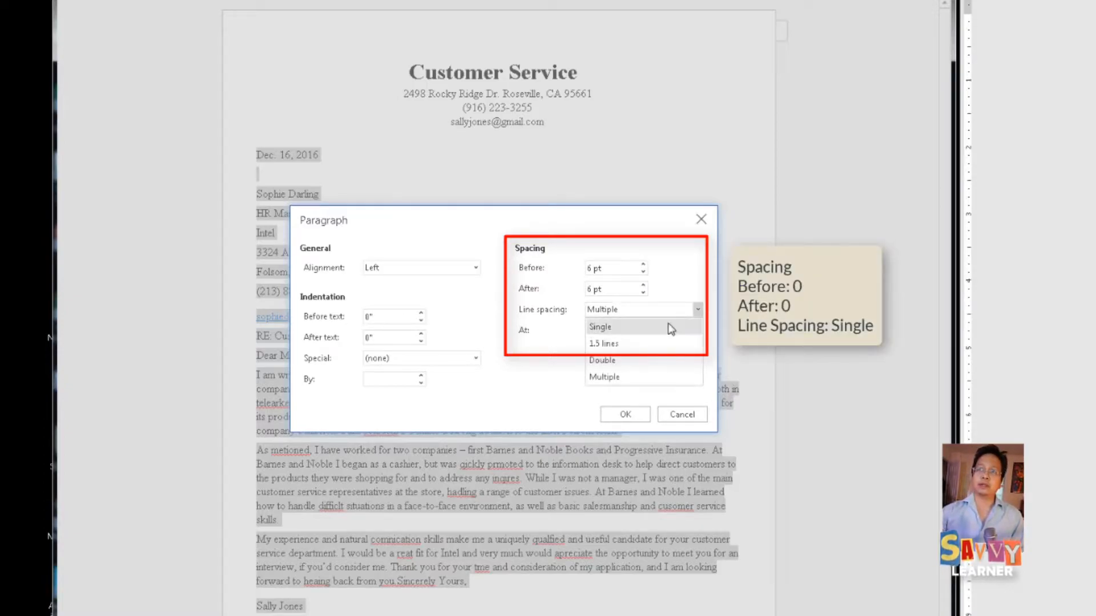
pyautogui.click(601, 326)
pyautogui.doubleClick(614, 268)
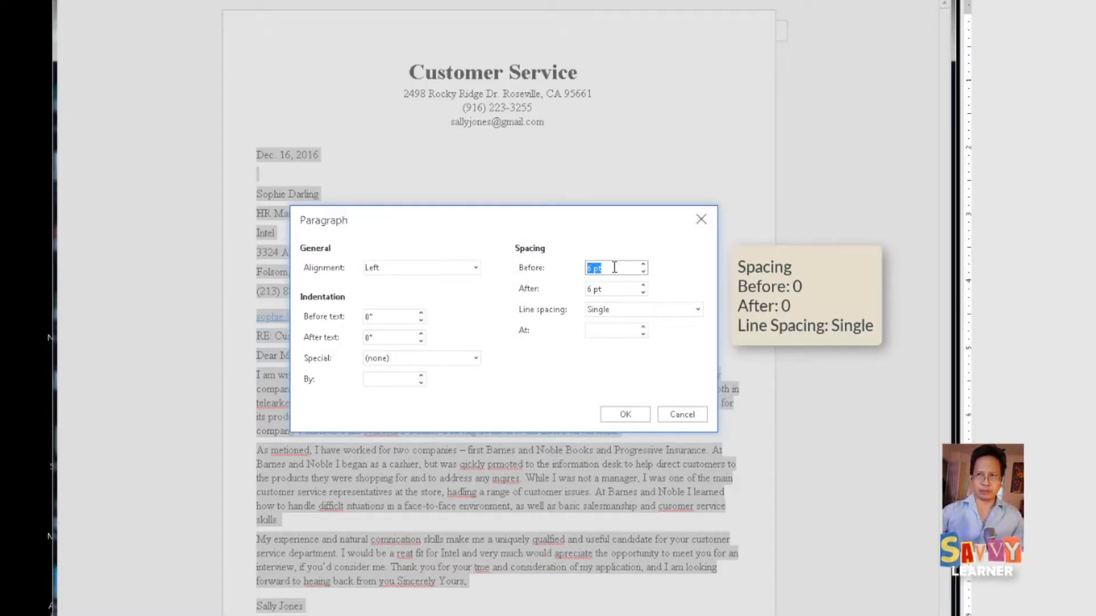
pyautogui.write('0')
pyautogui.doubleClick(620, 290)
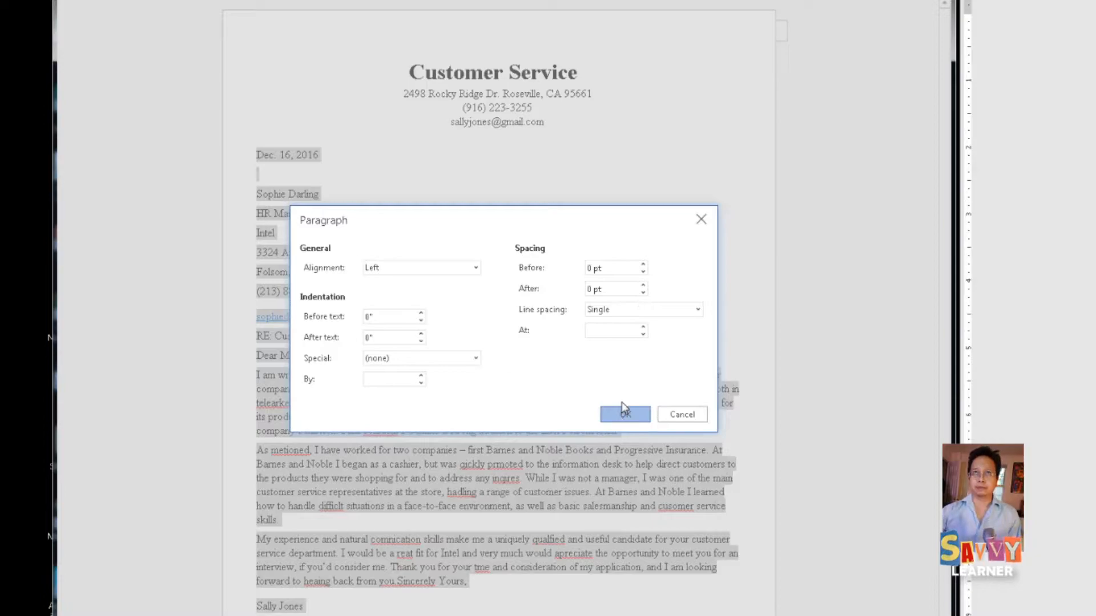
pyautogui.click(624, 415)
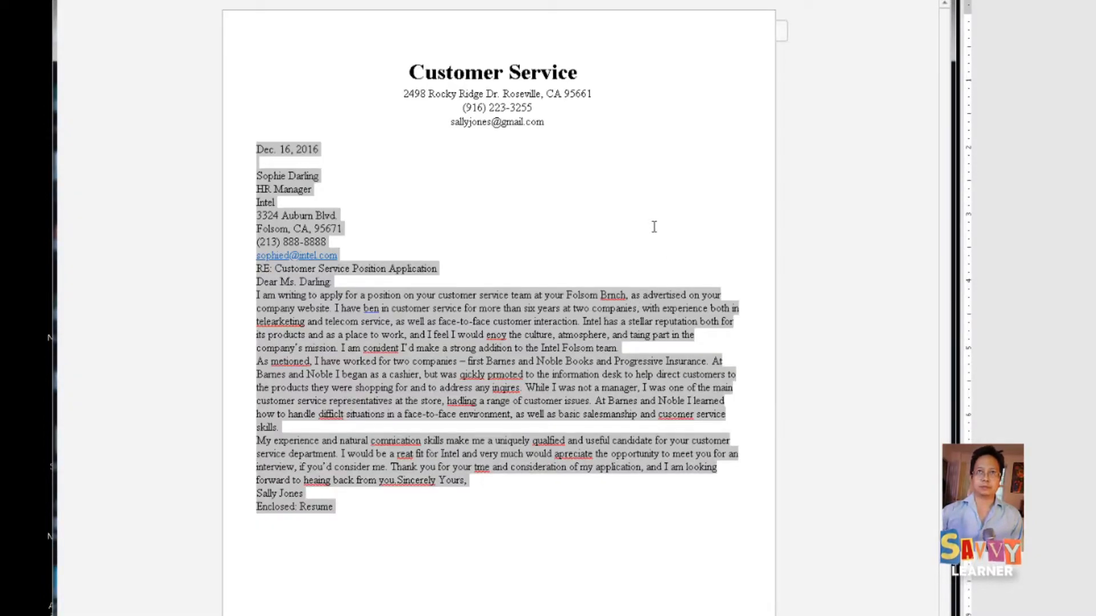
pyautogui.click(382, 237)
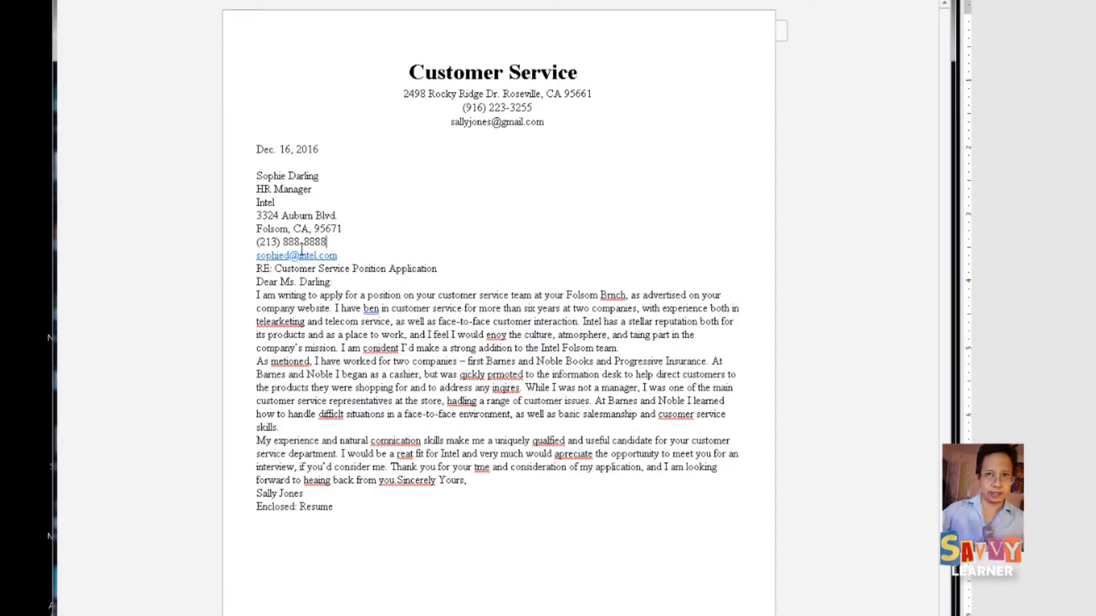
# Step: Insert a blank line above the "RE: Customer Service Position Application" line and blank lines above and below the salutation
pyautogui.click(257, 268)
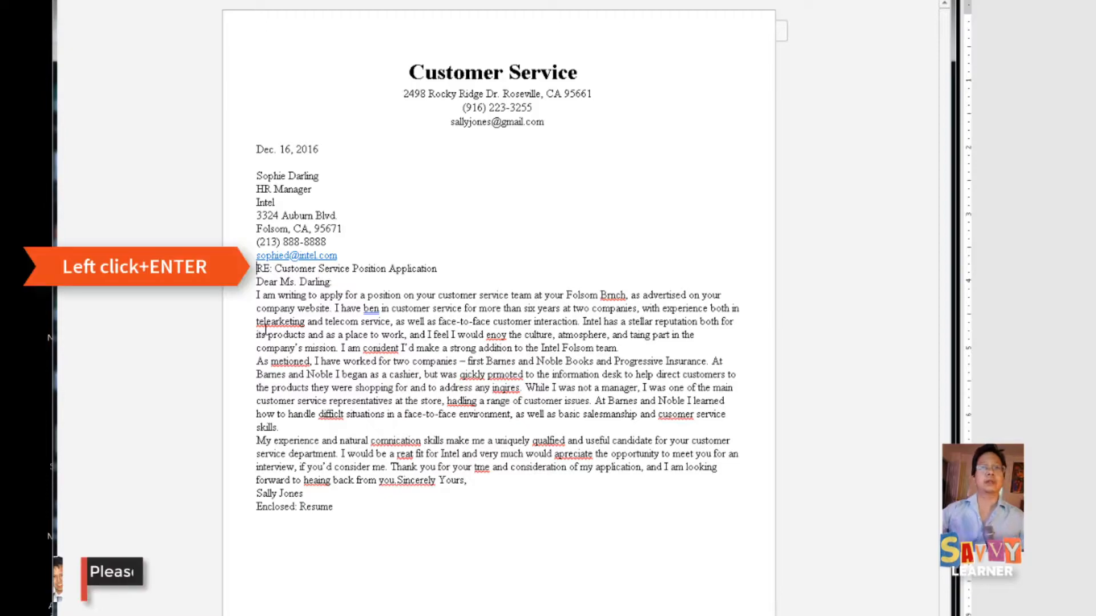
pyautogui.press('Return')
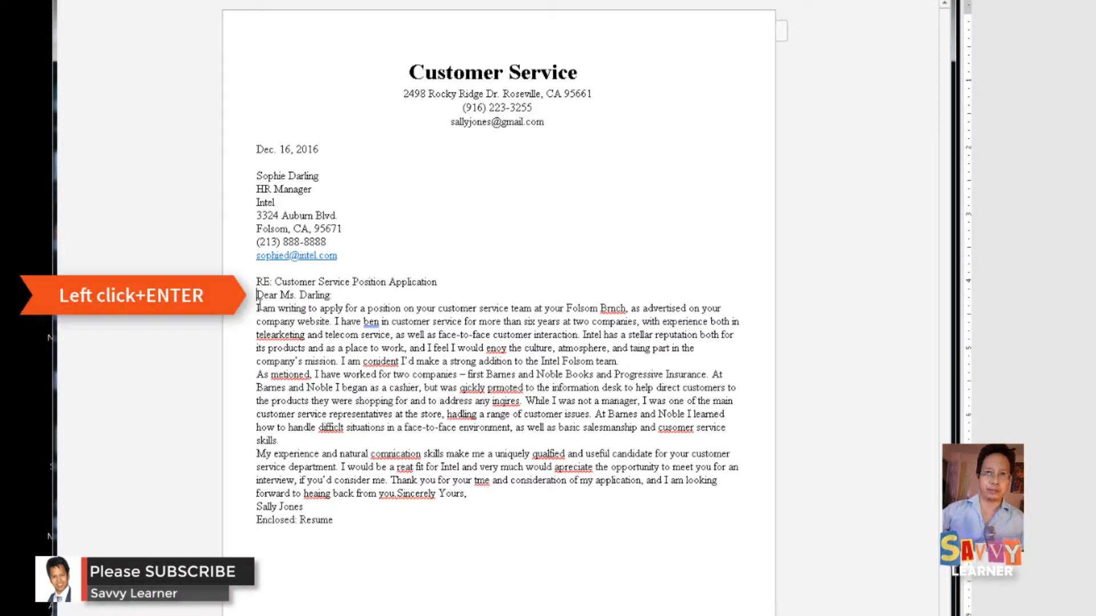
pyautogui.press('Return')
pyautogui.click(346, 308)
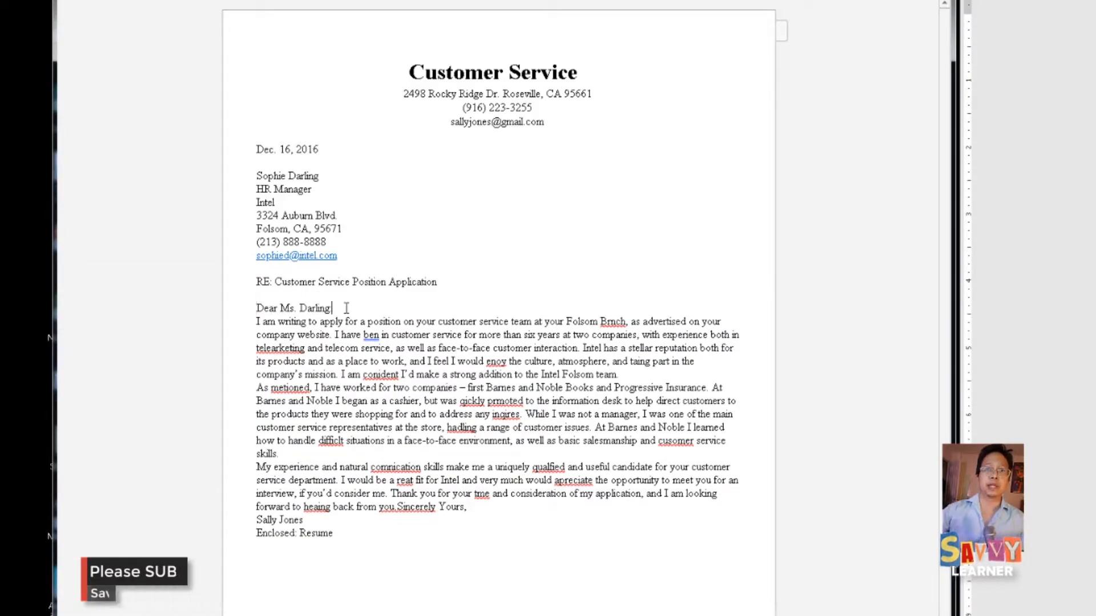
pyautogui.press('Return')
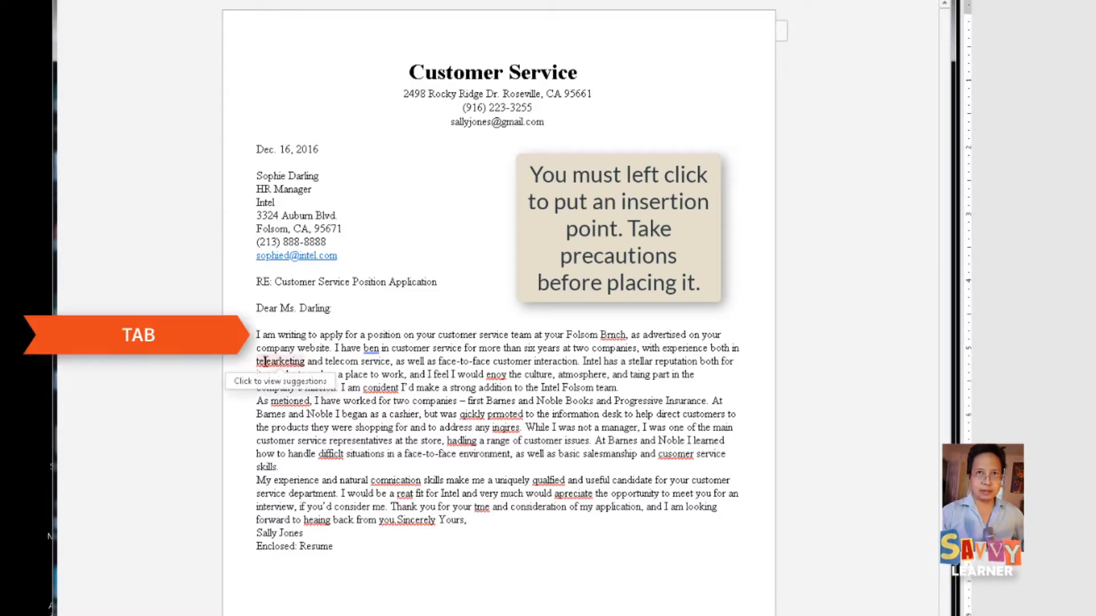
# Step: Indent the first line of each of the three body paragraphs by one tab
pyautogui.press('Tab')
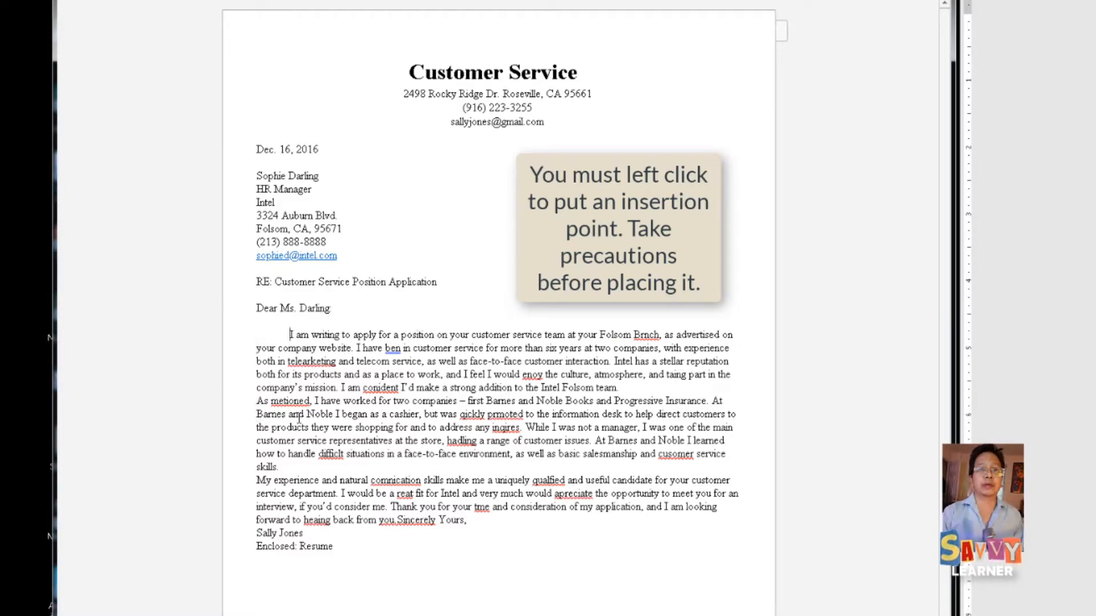
pyautogui.click(258, 401)
pyautogui.press('Tab')
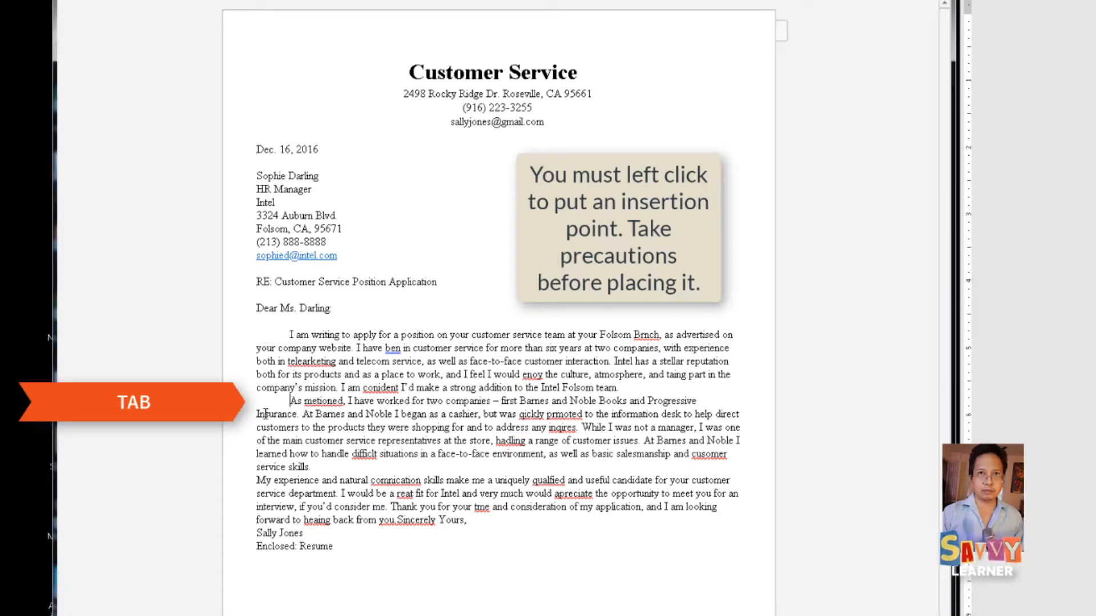
pyautogui.click(258, 480)
pyautogui.press('Tab')
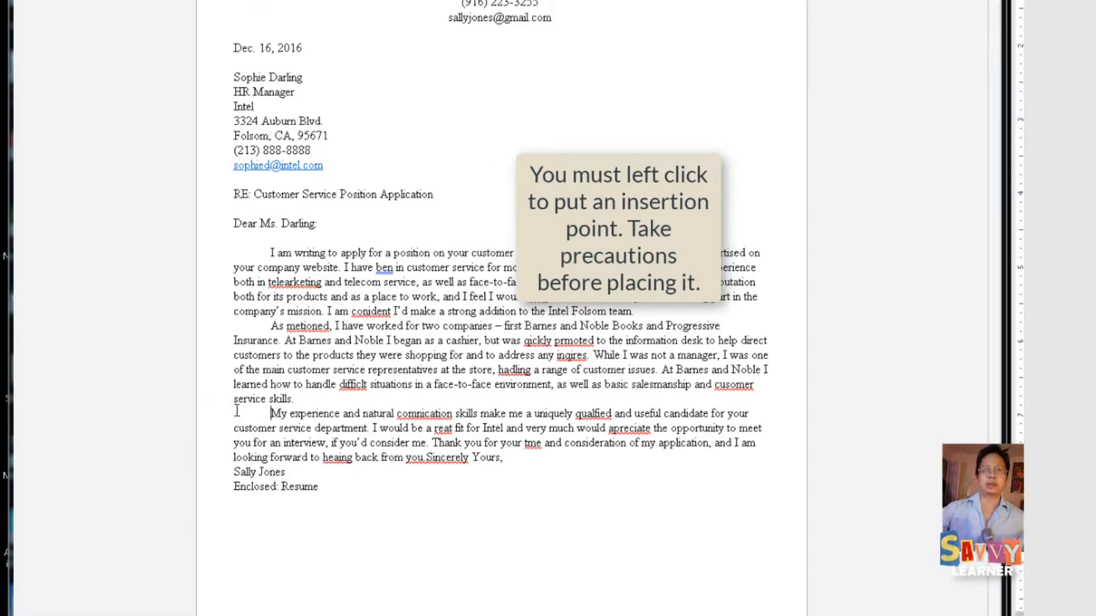
# Step: Move "Sincerely Yours," onto its own unindented line with a blank line between it and the last body paragraph
pyautogui.click(428, 458)
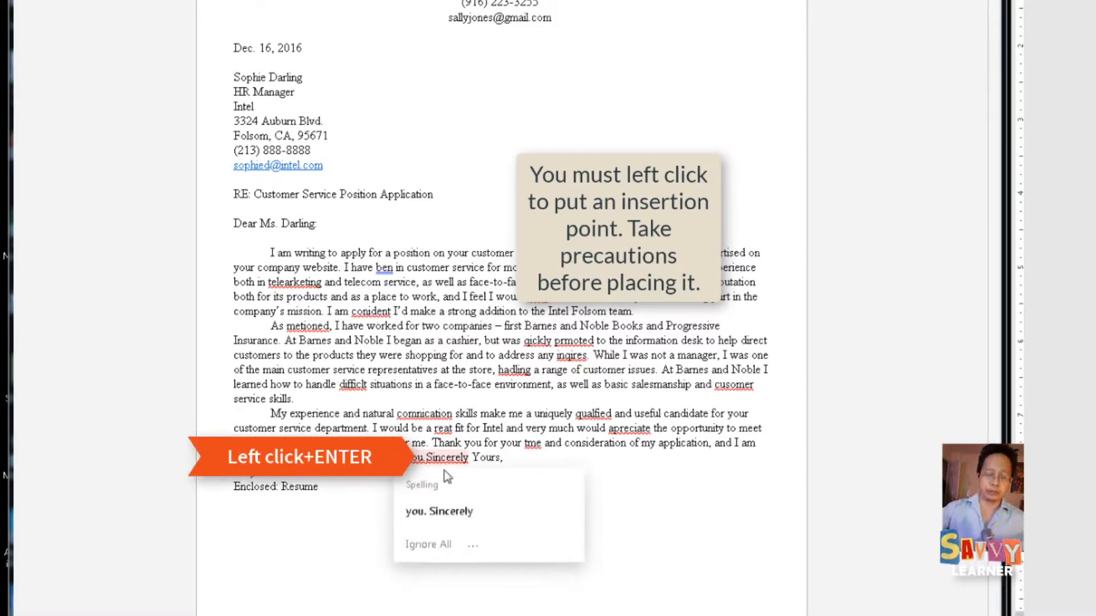
pyautogui.press('Return')
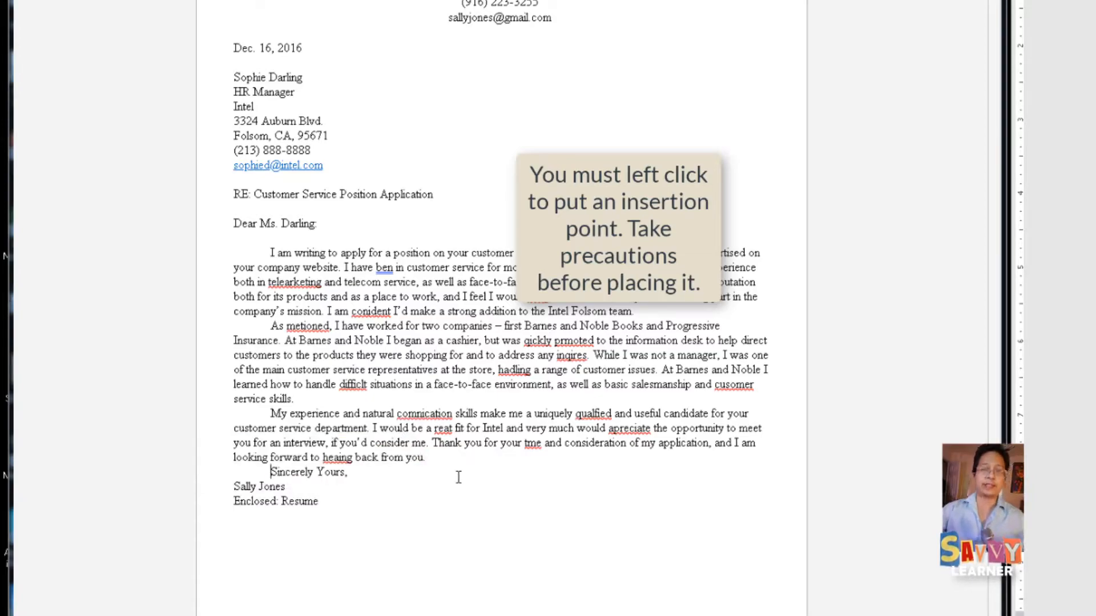
pyautogui.press('Return')
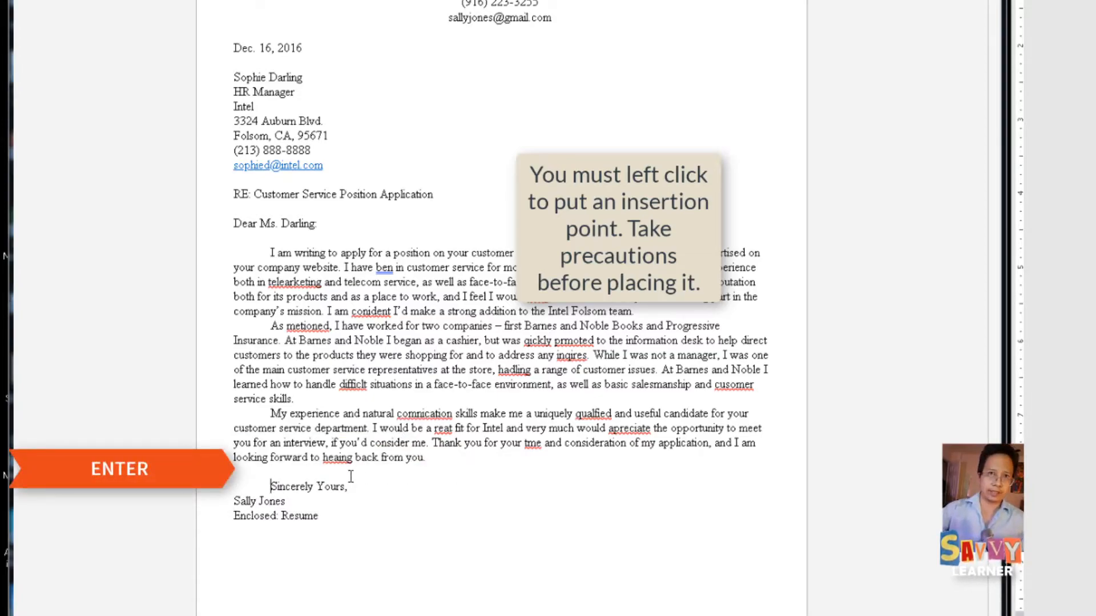
pyautogui.press('BackSpace')
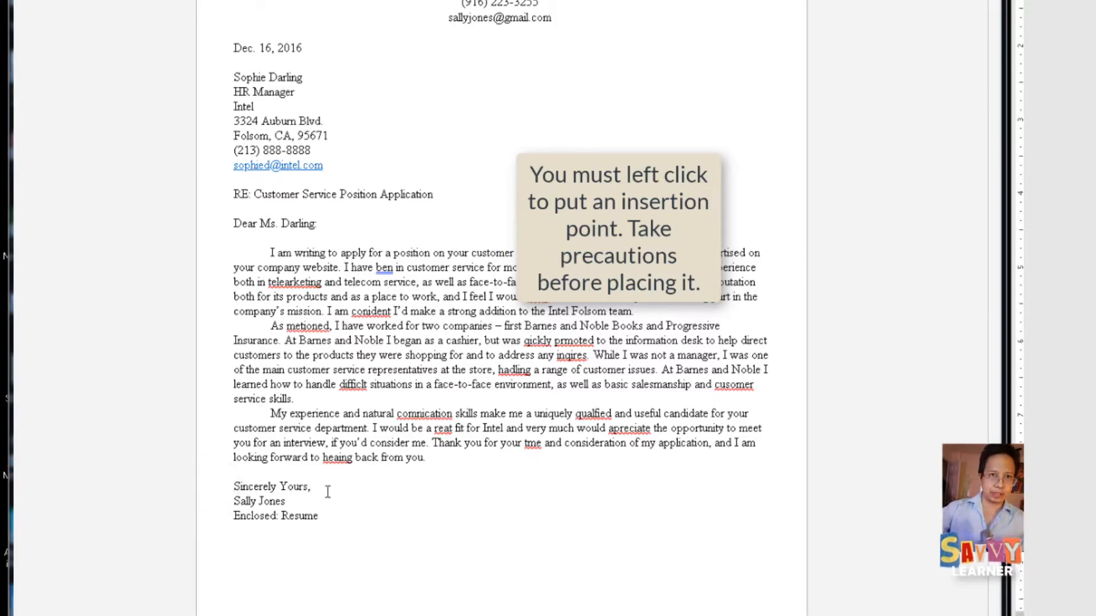
# Step: Insert two blank lines between "Sincerely Yours," and the sender's name, and one blank line above "Enclosed: Resume"
pyautogui.press('Return')
pyautogui.press('Return')
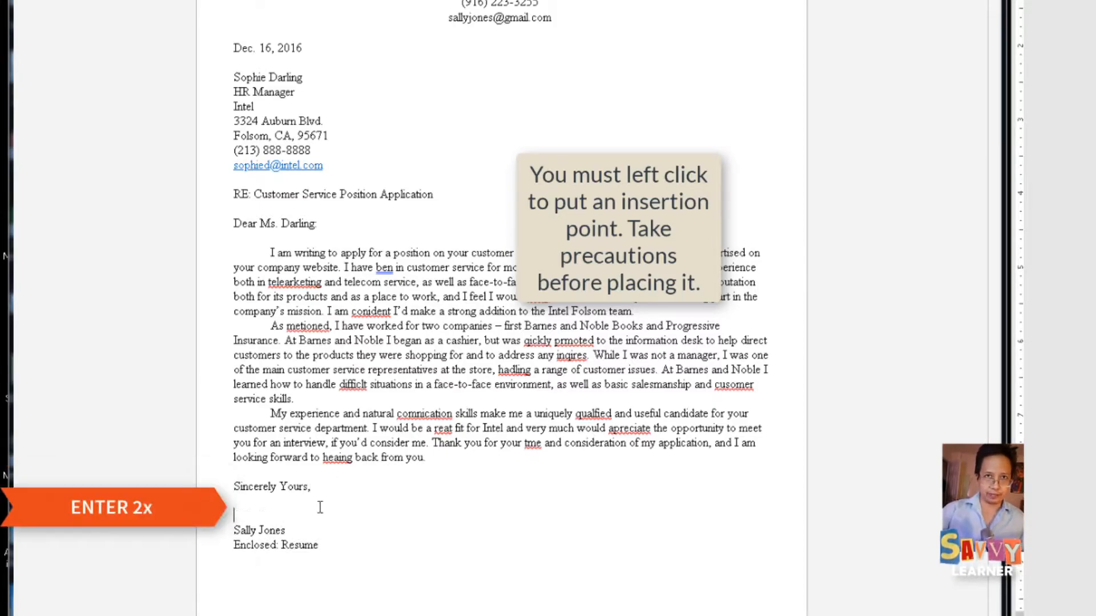
pyautogui.click(300, 531)
pyautogui.press('Return')
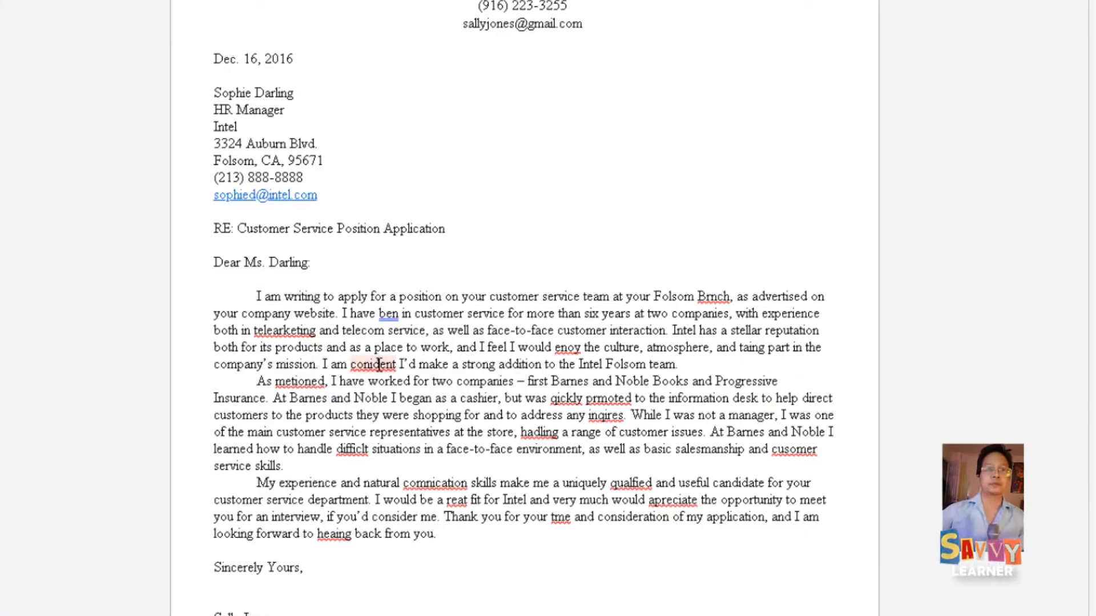
# Step: Correct "conident" to "confident" and "ben" to "been" in the first body paragraph using the proofing suggestions
pyautogui.rightClick(379, 364)
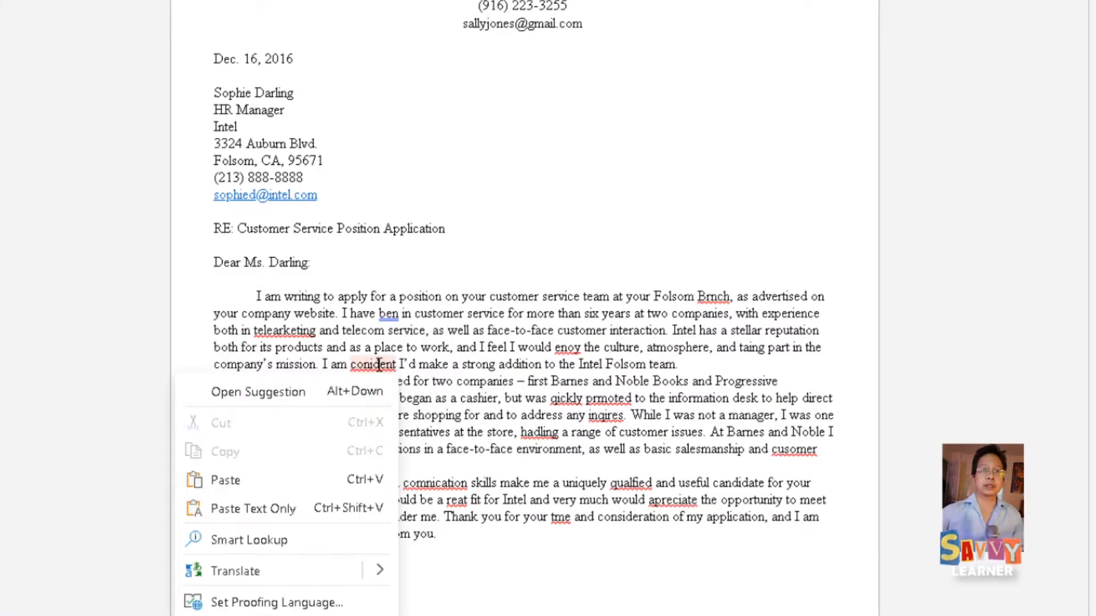
pyautogui.click(300, 394)
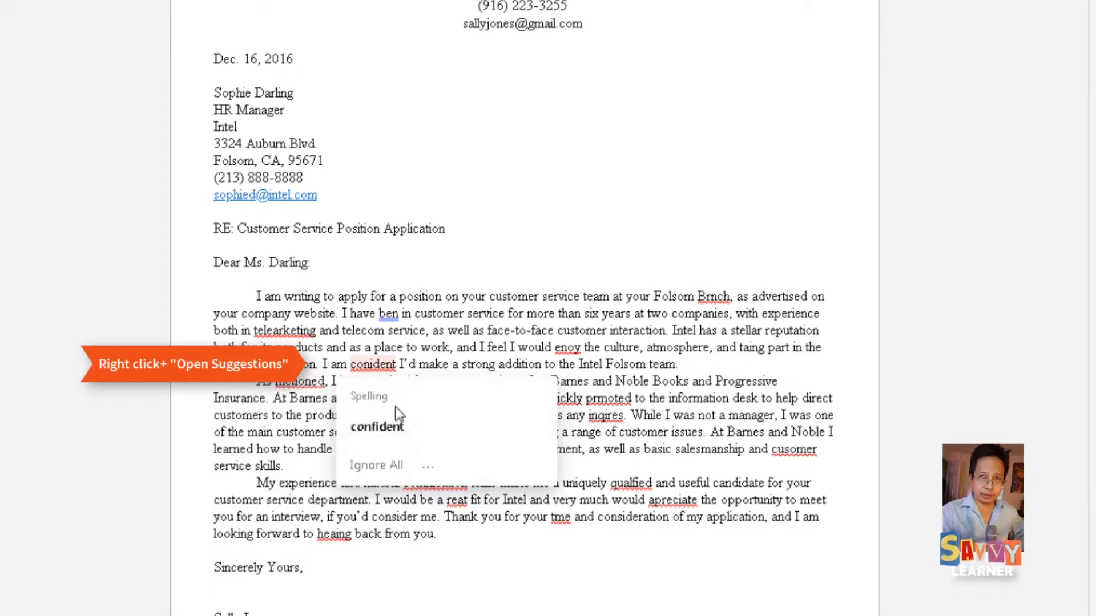
pyautogui.click(396, 426)
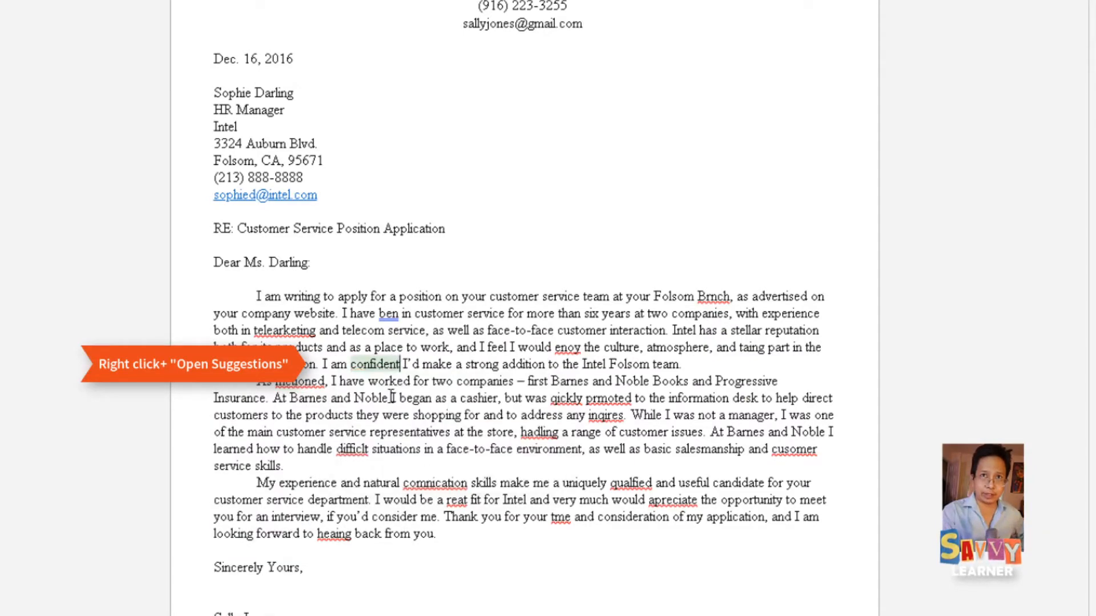
pyautogui.rightClick(390, 315)
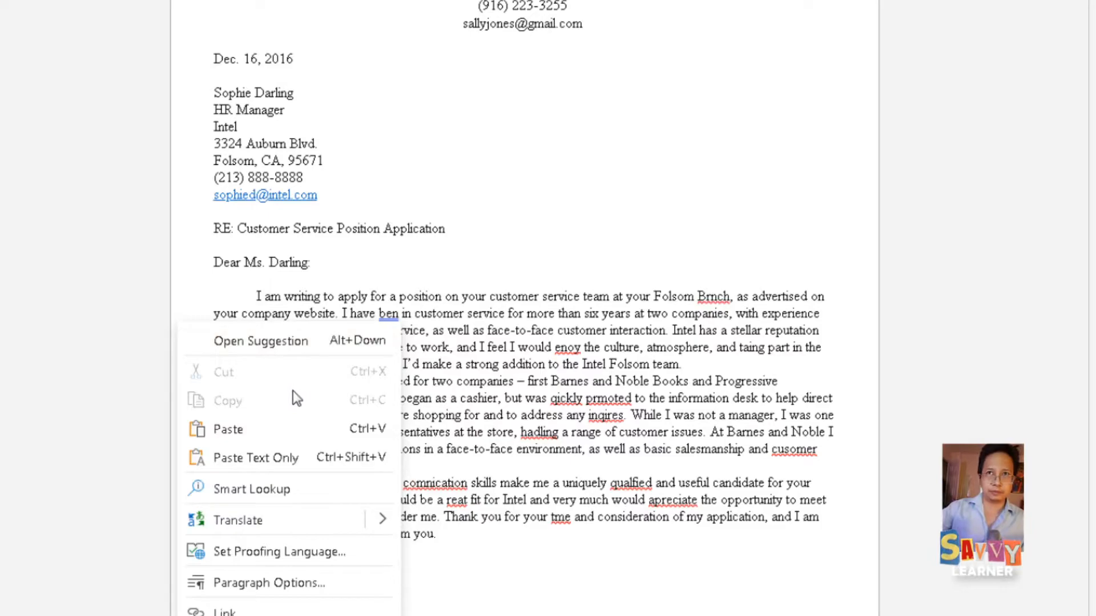
pyautogui.click(391, 317)
pyautogui.click(393, 317)
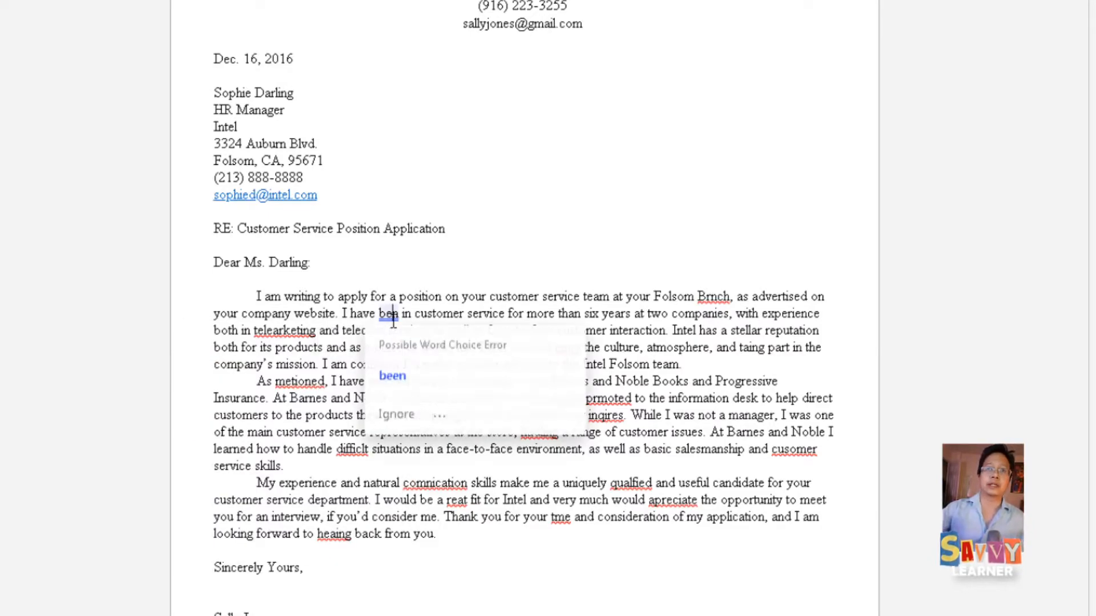
pyautogui.click(393, 377)
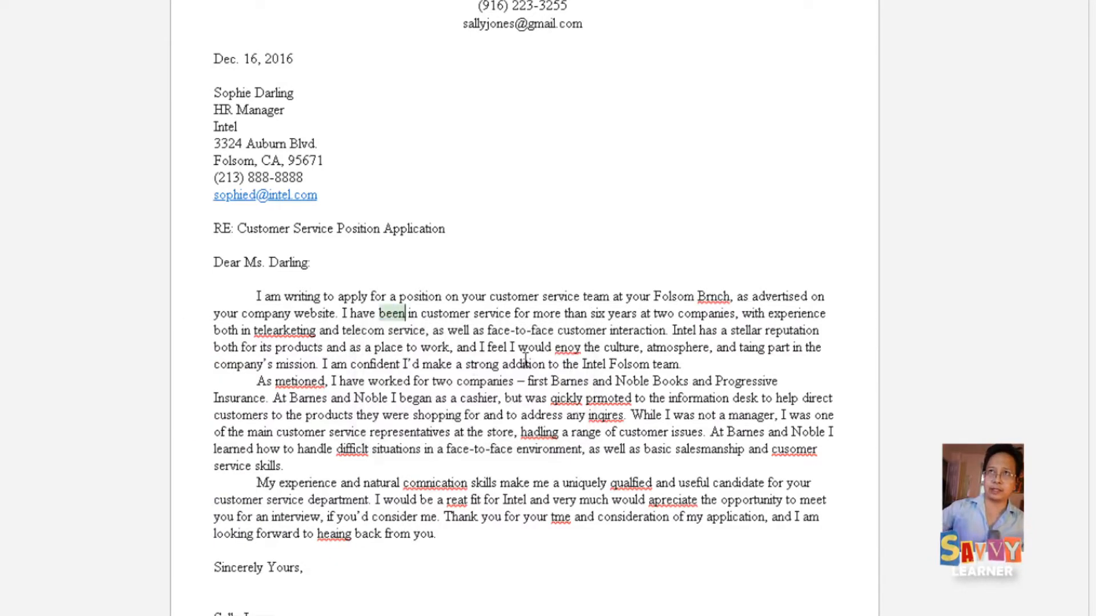
# Step: Correct "Brnch" to "Branch", "telearketing" to "telemarketing" and "enoy" to "enjoy" in the first body paragraph using the spelling suggestions
pyautogui.rightClick(722, 304)
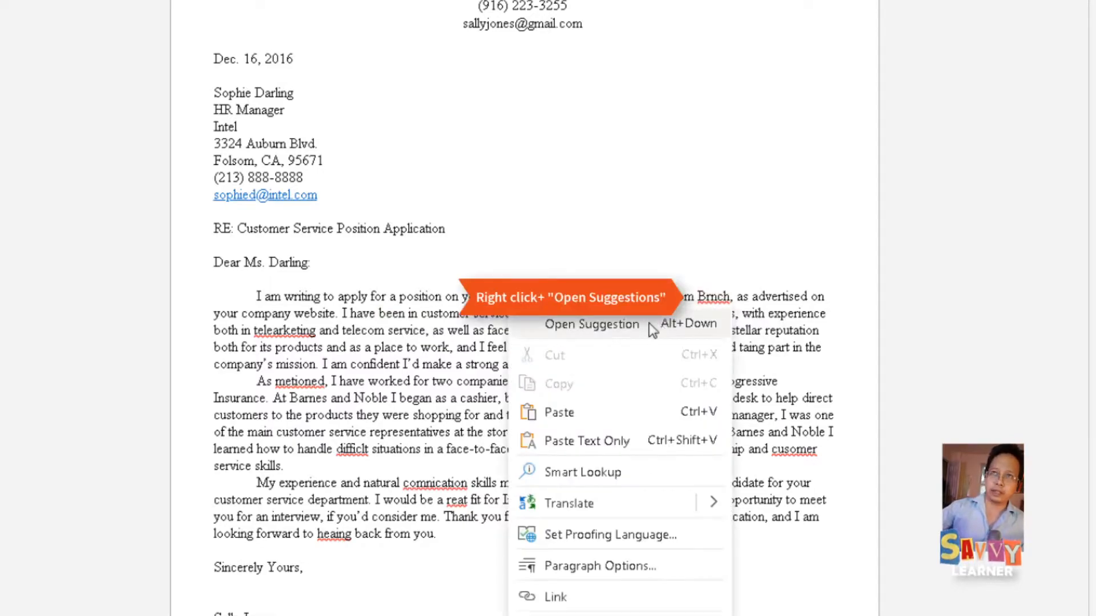
pyautogui.click(625, 324)
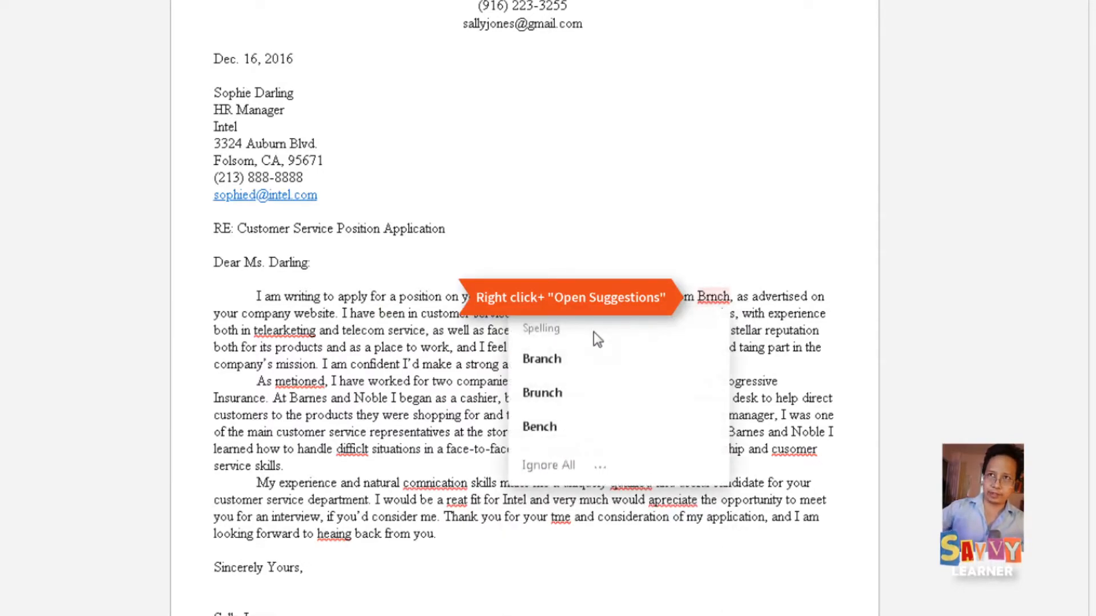
pyautogui.click(582, 365)
pyautogui.rightClick(288, 339)
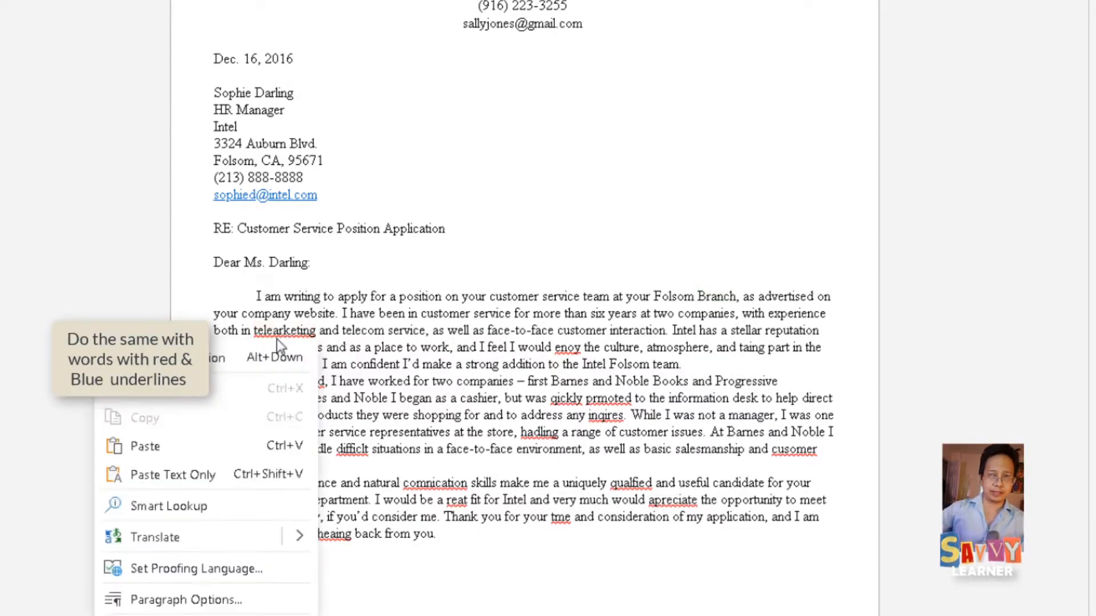
pyautogui.click(228, 356)
pyautogui.click(286, 392)
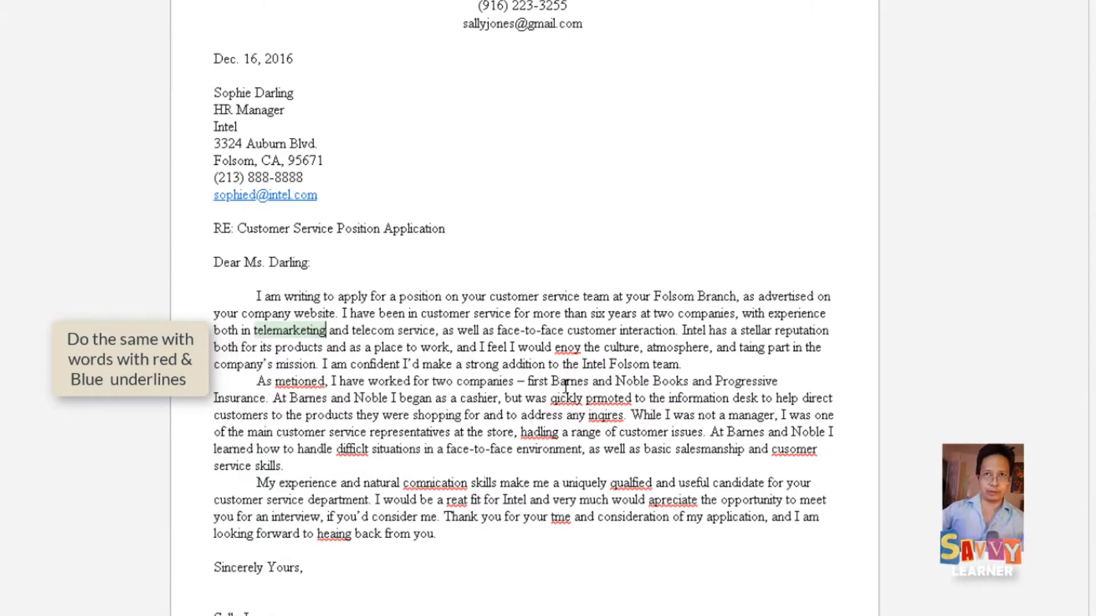
pyautogui.rightClick(567, 348)
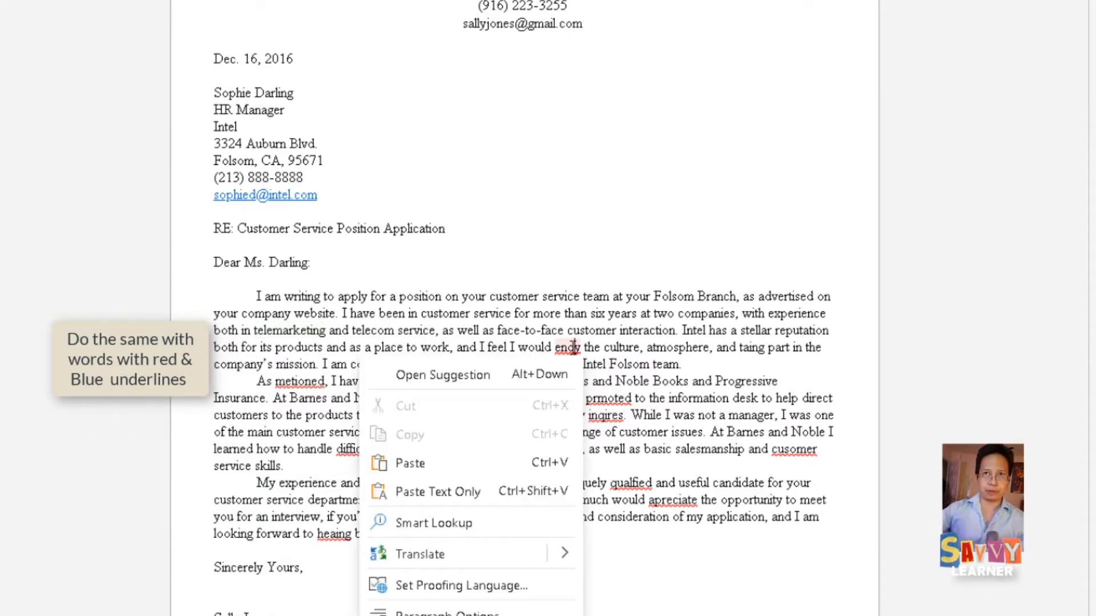
pyautogui.click(492, 375)
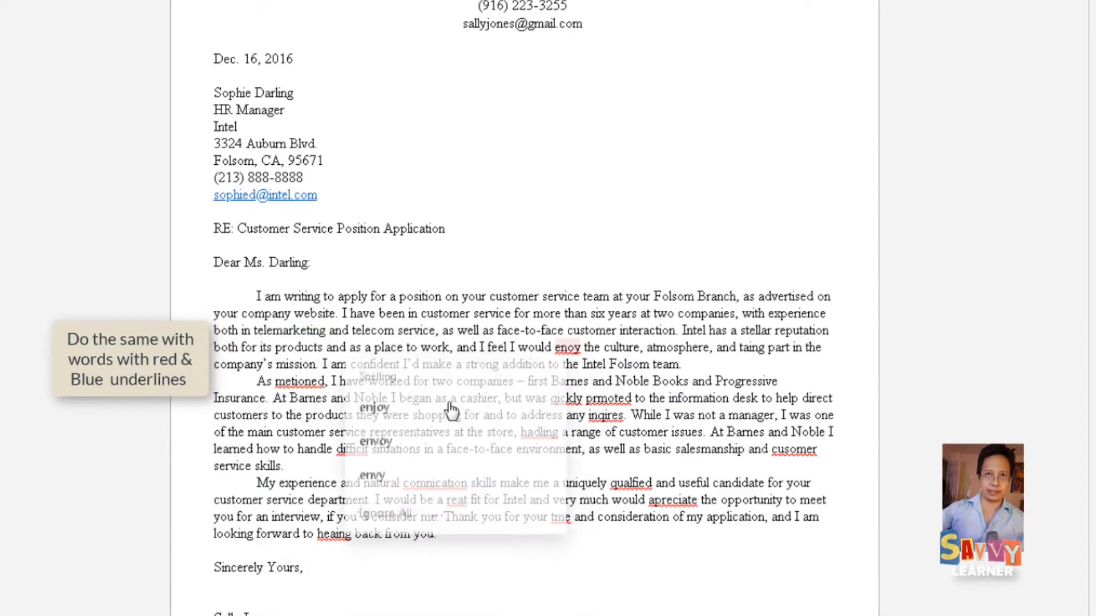
pyautogui.click(374, 411)
# Step: Correct "qickly" to "quickly" and "prmoted" to "promoted" in the second body paragraph using the spelling suggestions
pyautogui.rightClick(566, 399)
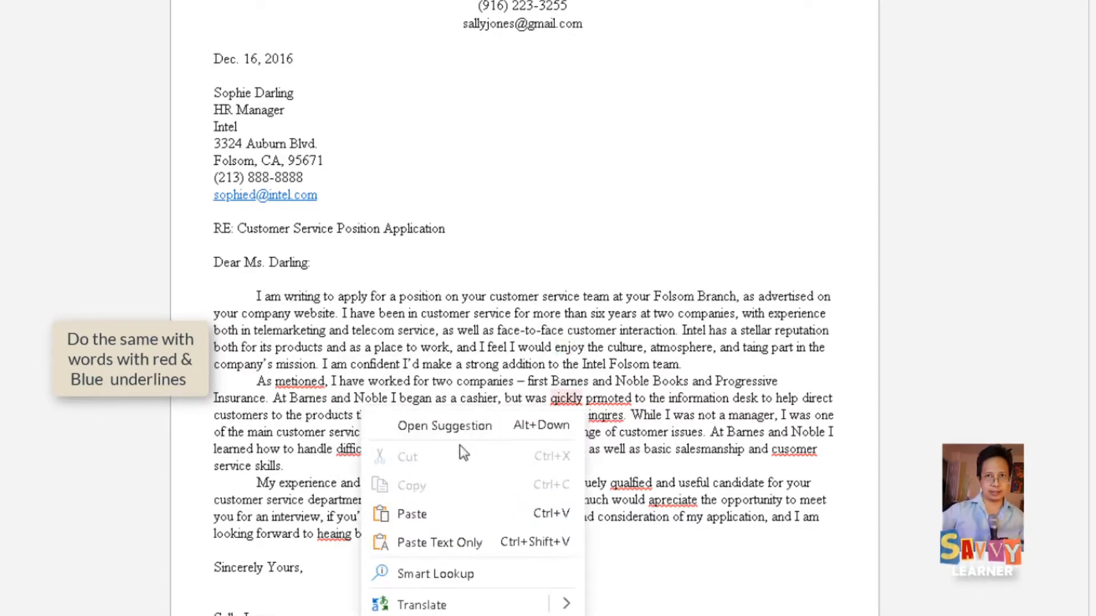
pyautogui.click(401, 426)
pyautogui.click(387, 457)
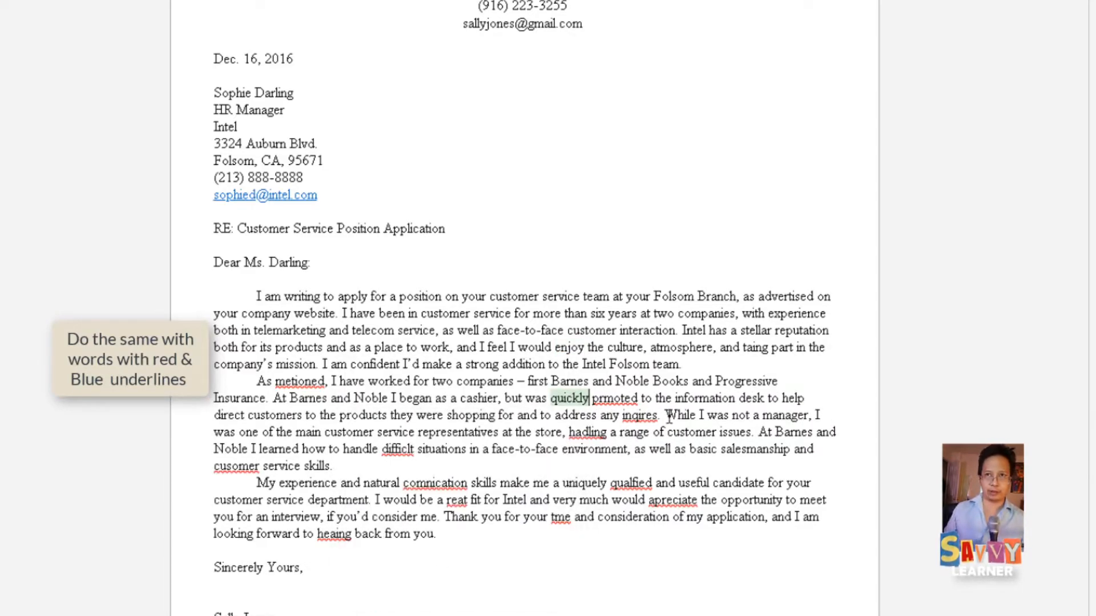
pyautogui.rightClick(640, 416)
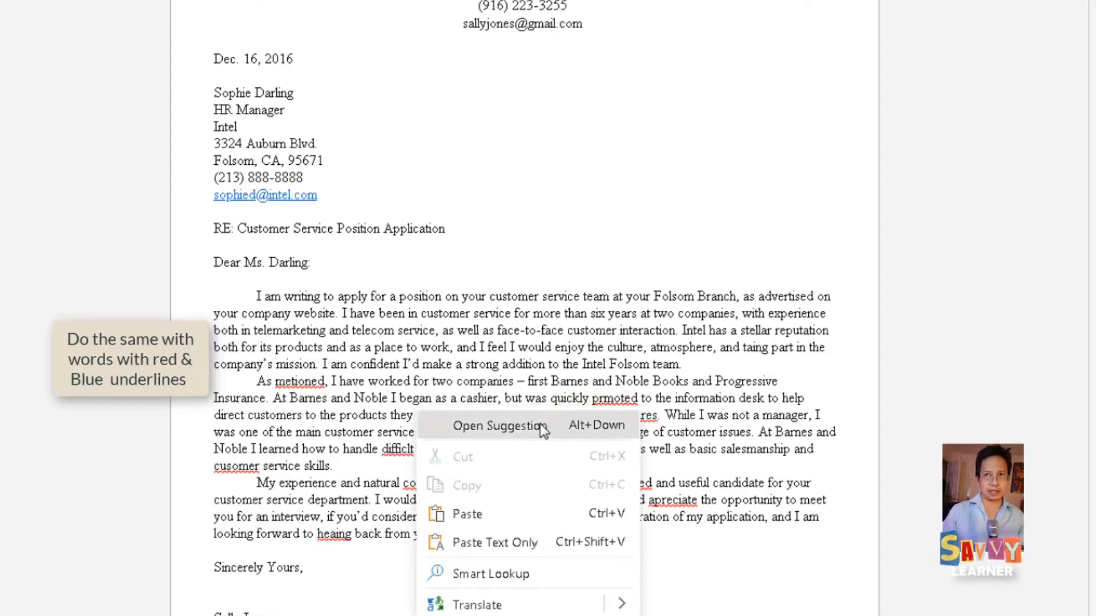
pyautogui.click(540, 426)
pyautogui.click(451, 459)
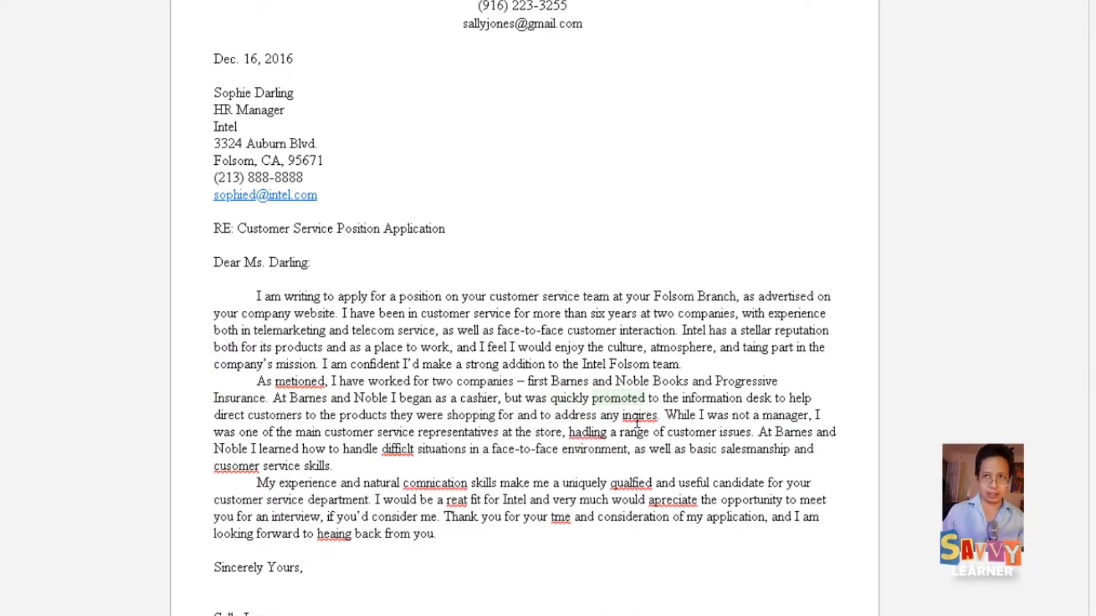
# Step: Replace "inqires" with the suggestion "inquires" and "metioned" with "mentioned" in the second body paragraph
pyautogui.rightClick(637, 422)
pyautogui.click(581, 436)
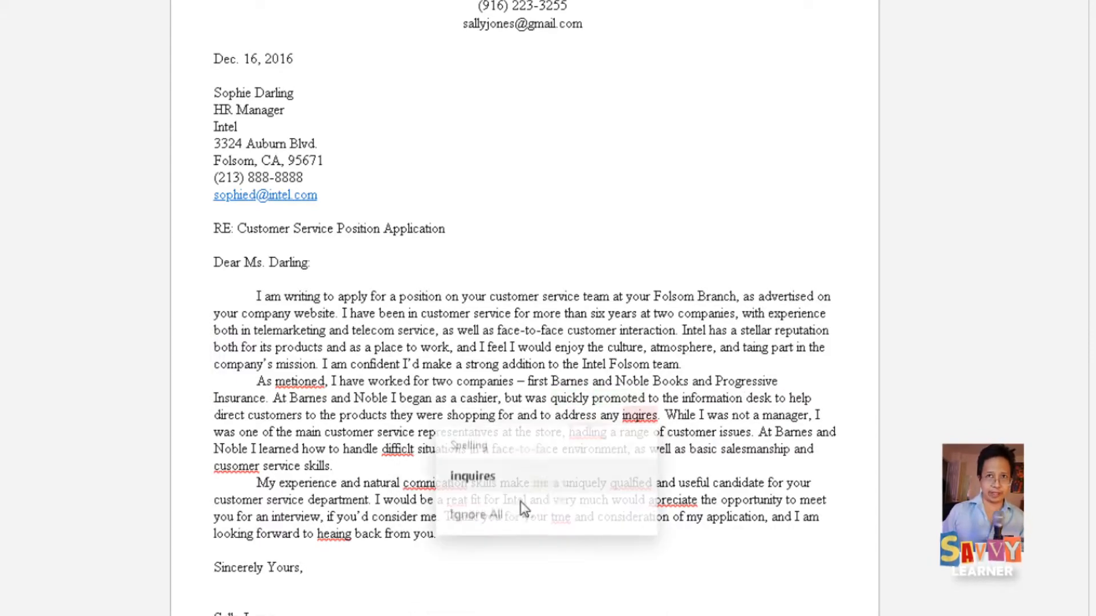
pyautogui.click(472, 479)
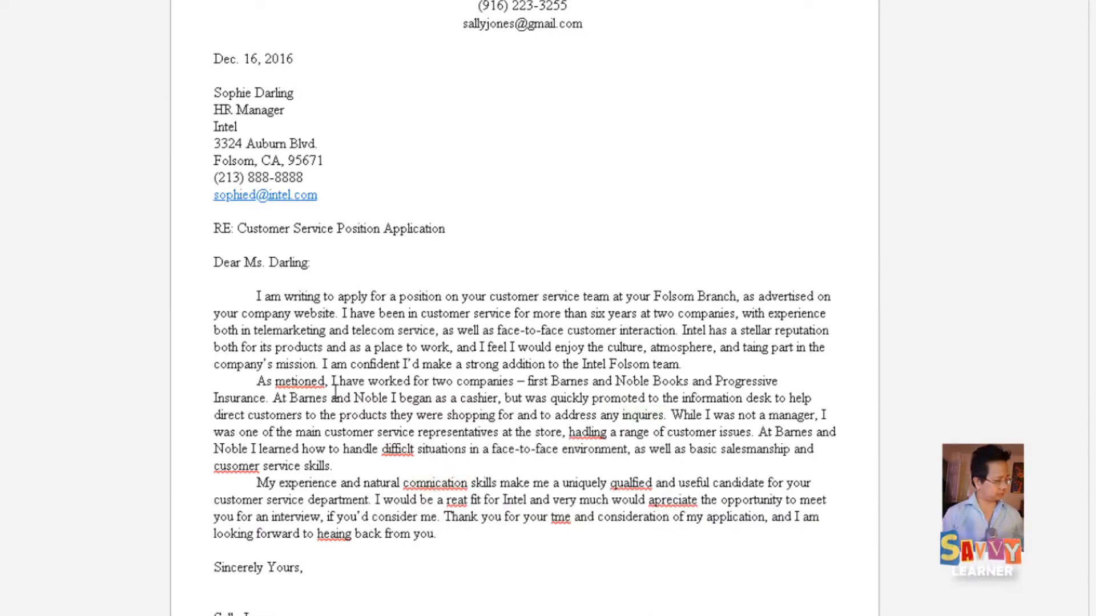
pyautogui.rightClick(299, 382)
pyautogui.click(260, 410)
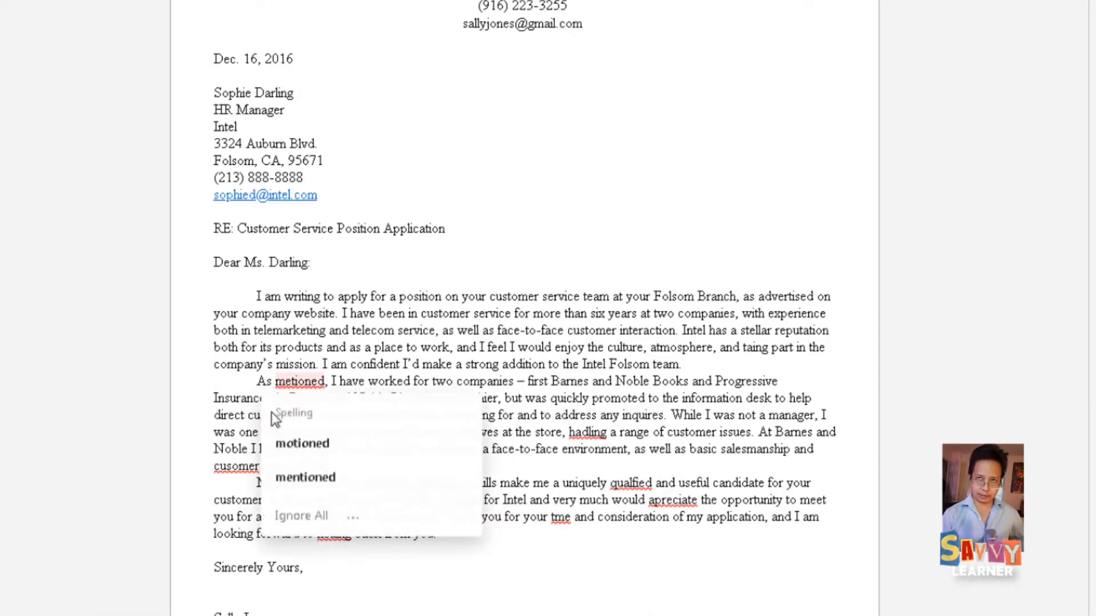
pyautogui.click(318, 477)
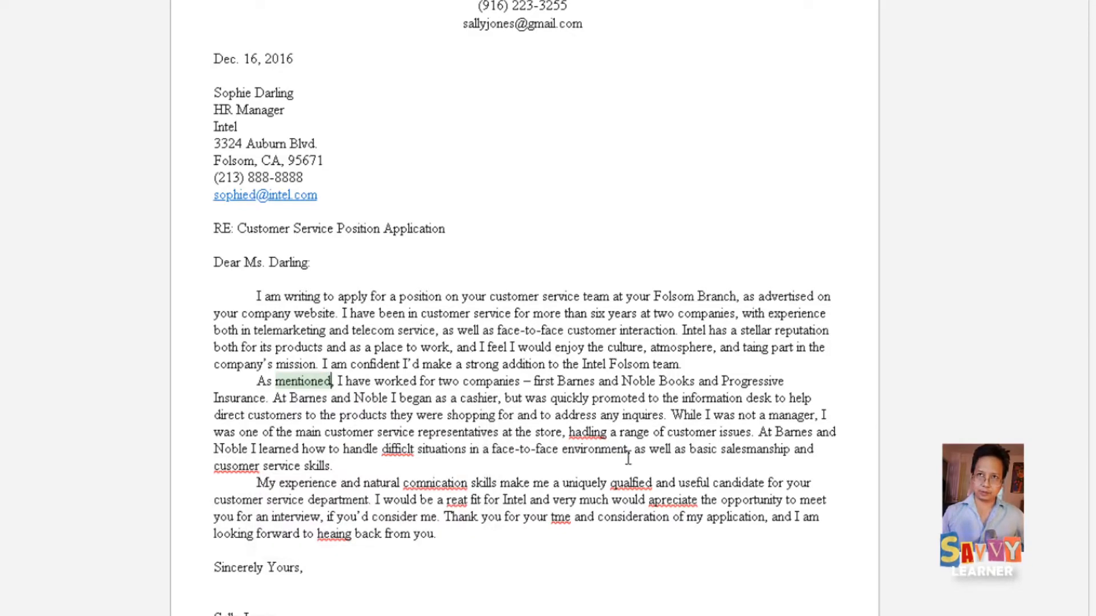
# Step: Correct "hadling" to "handling", "difficlt" to "difficult" and "cusomer" to "customer" in the second body paragraph using the spelling suggestions
pyautogui.rightClick(399, 450)
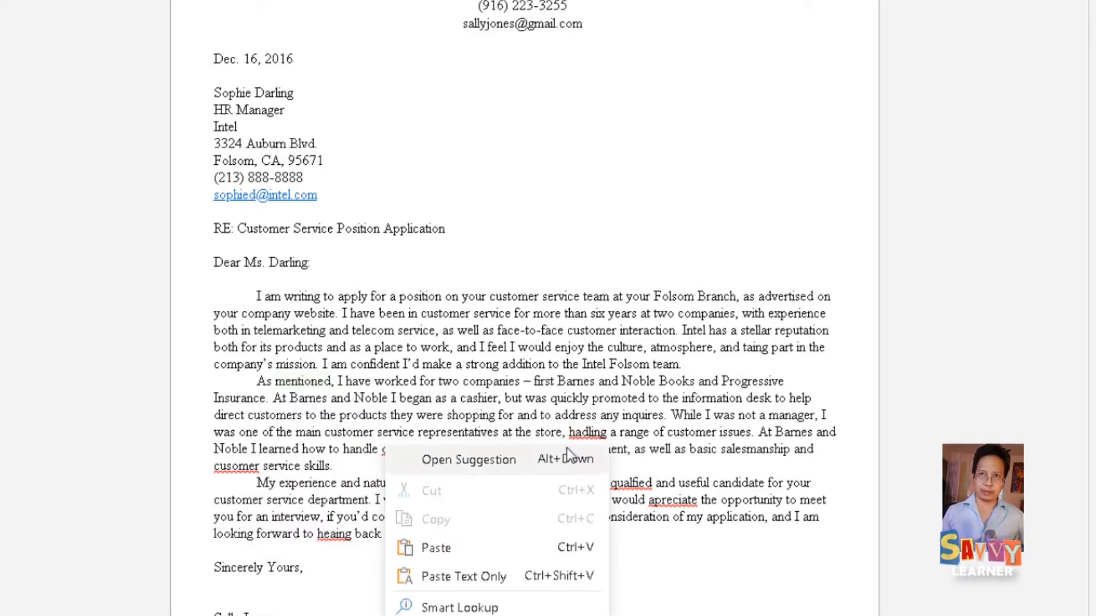
pyautogui.click(525, 459)
pyautogui.click(482, 496)
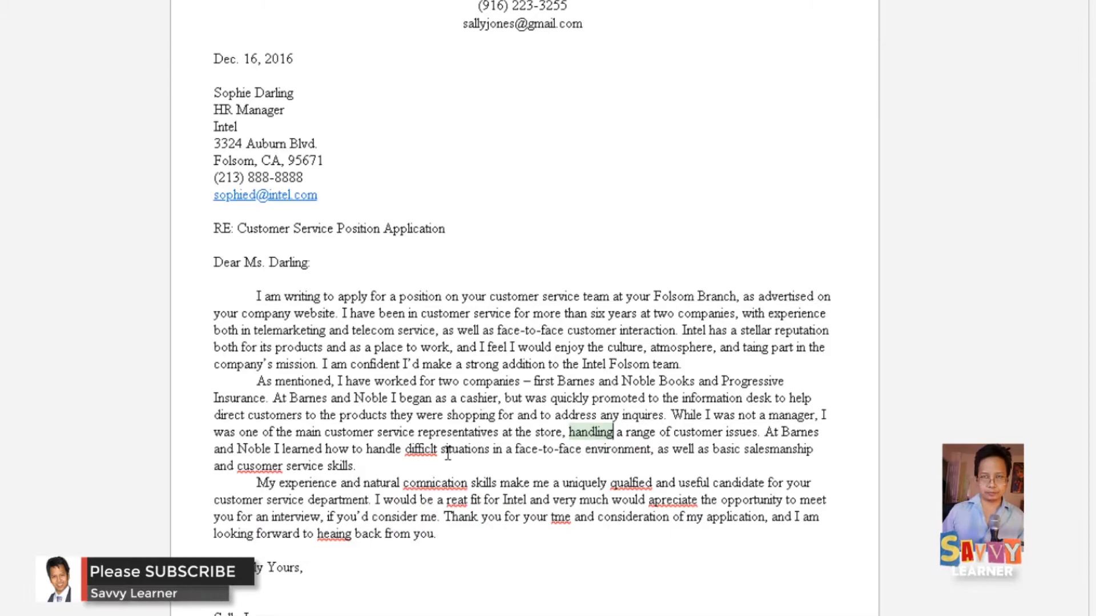
pyautogui.rightClick(421, 450)
pyautogui.click(366, 474)
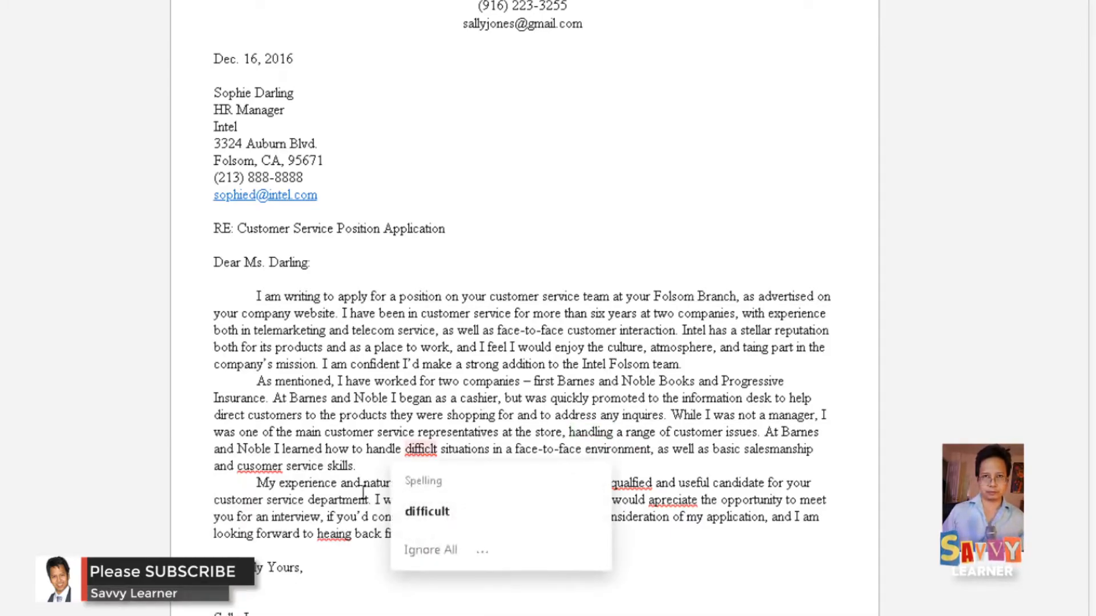
pyautogui.click(427, 511)
pyautogui.rightClick(247, 472)
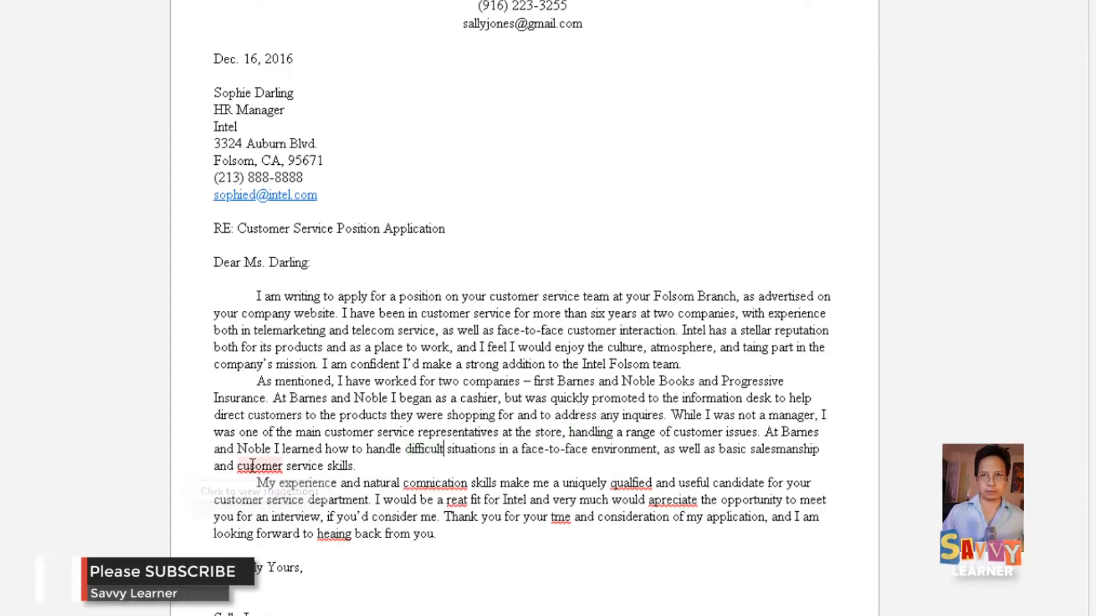
pyautogui.click(124, 123)
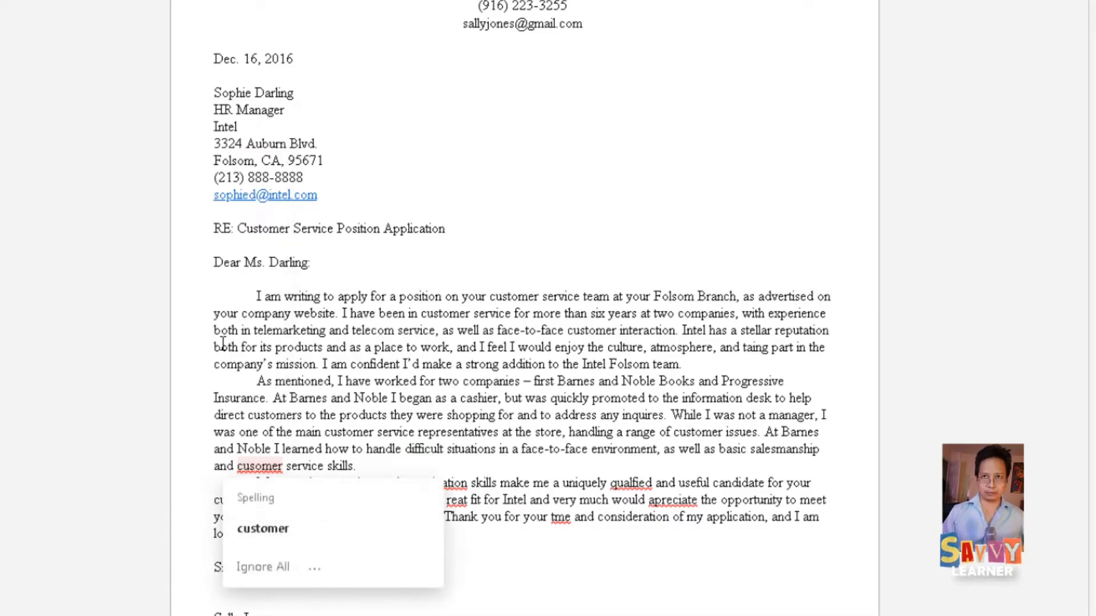
pyautogui.click(267, 527)
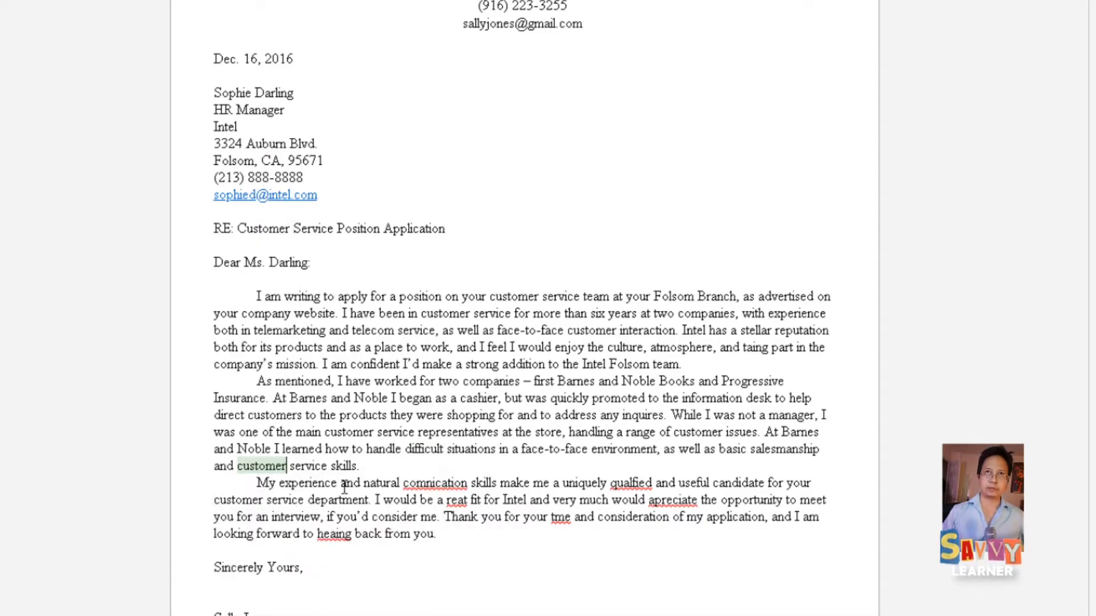
# Step: Correct "comnication" to "communication", "qualfied" to "qualified" and "apreciate" to "appreciate" in the third body paragraph using the spelling suggestions
pyautogui.rightClick(437, 484)
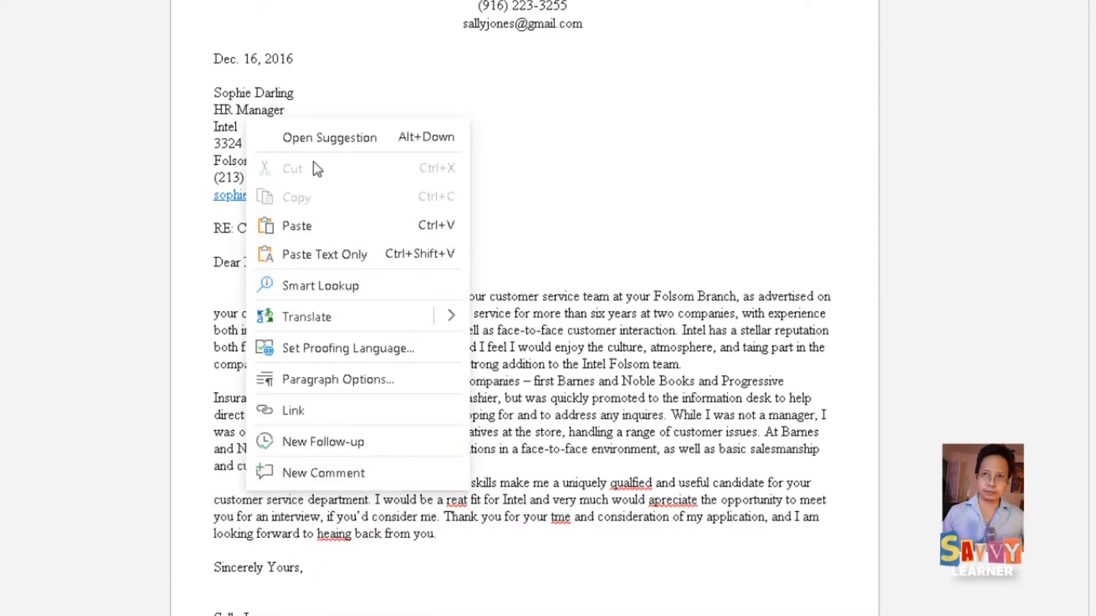
pyautogui.click(330, 137)
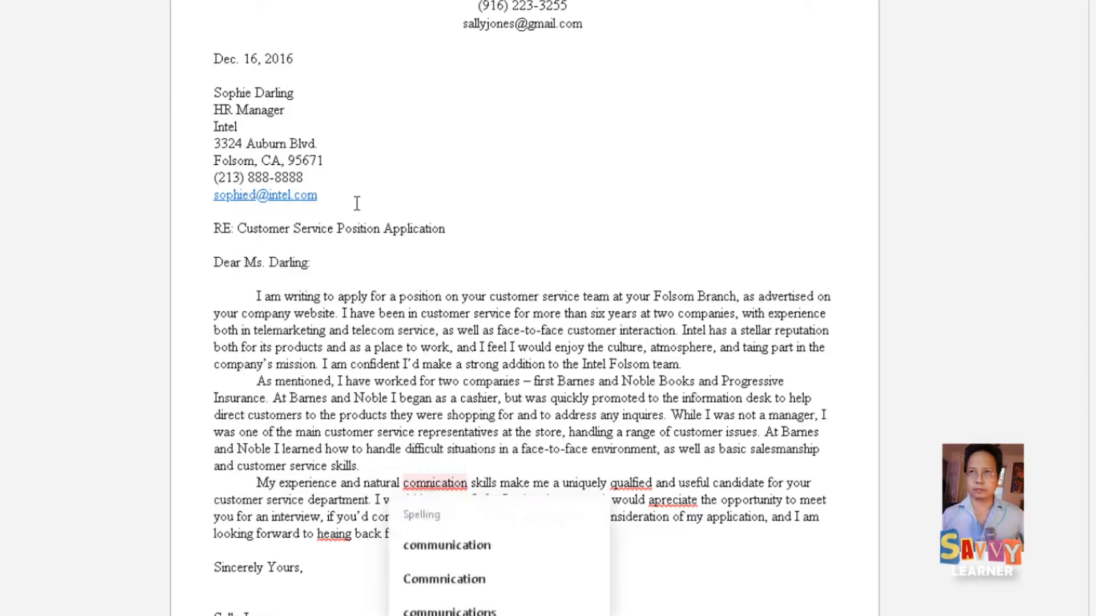
pyautogui.click(444, 548)
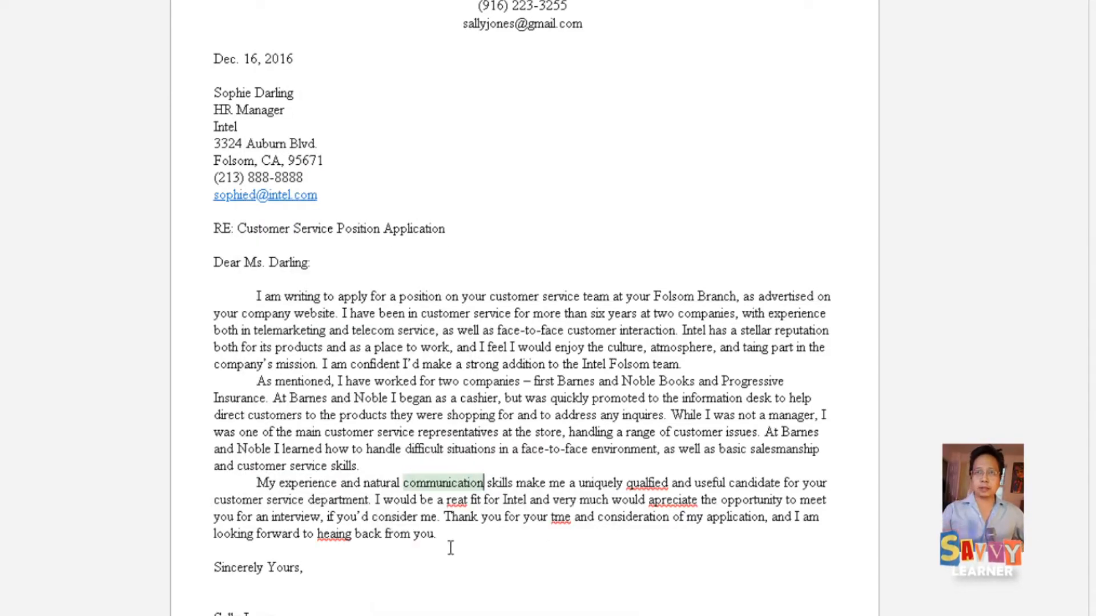
pyautogui.rightClick(655, 499)
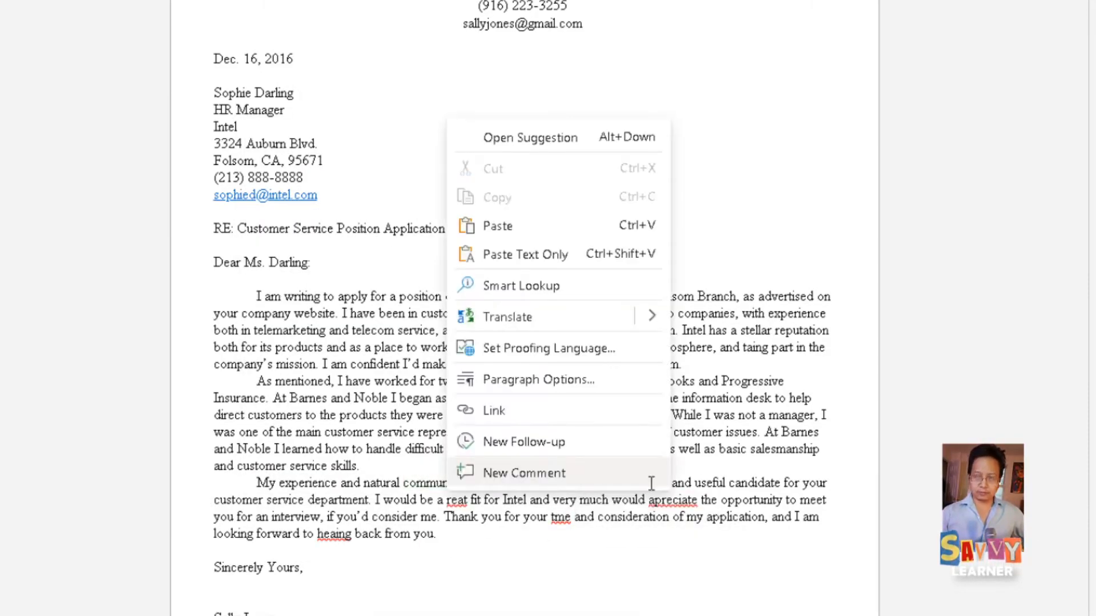
pyautogui.click(524, 143)
pyautogui.click(518, 554)
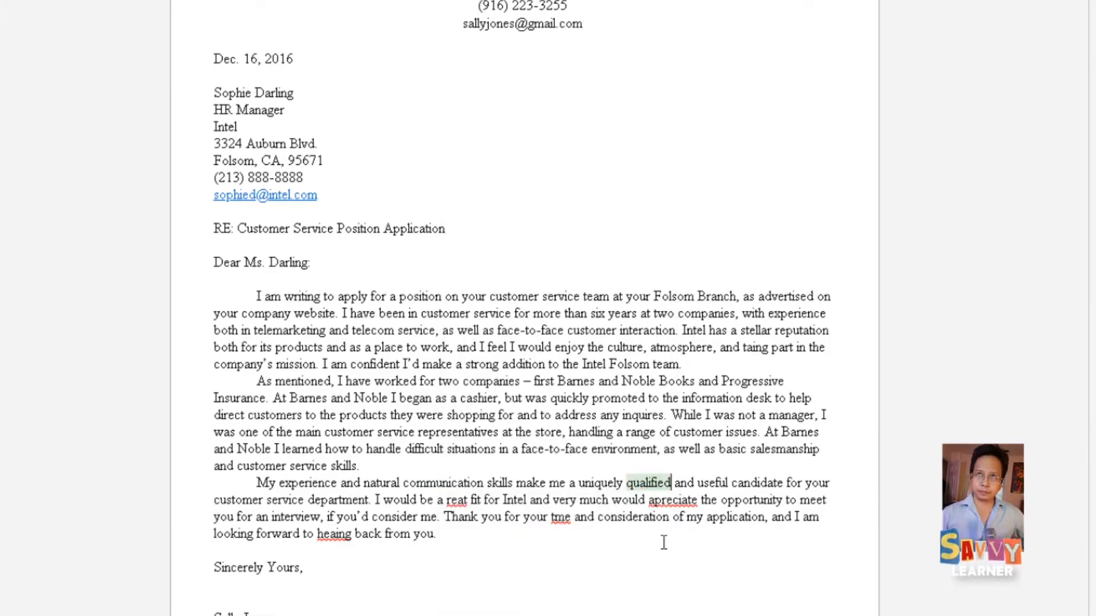
pyautogui.rightClick(662, 502)
pyautogui.click(537, 153)
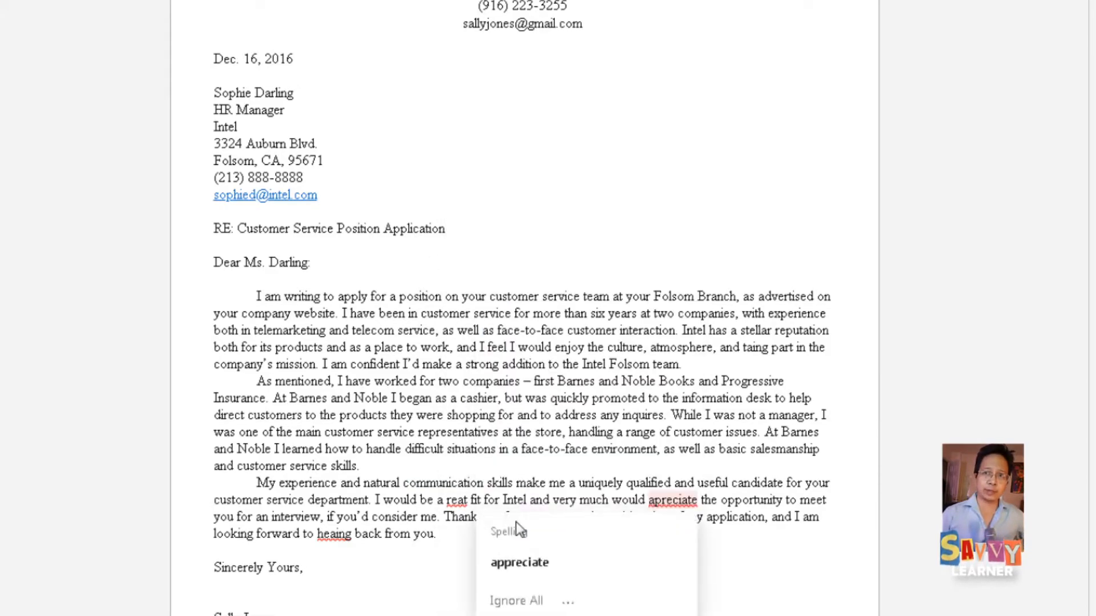
pyautogui.click(518, 562)
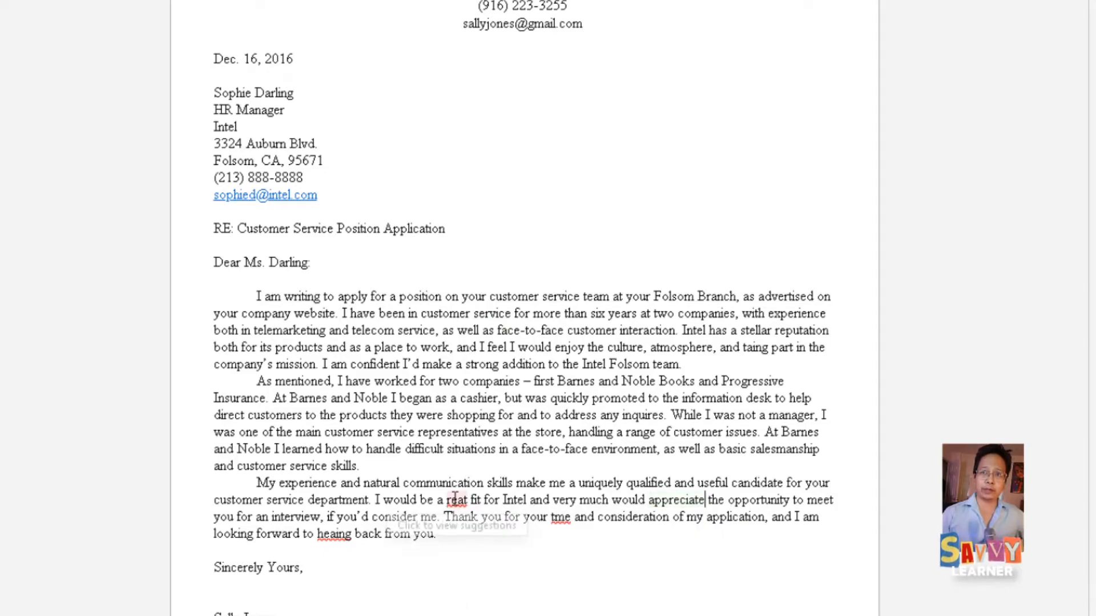
# Step: Check the suggestions for "reat" in the third body paragraph and correct the word to "great" by inserting the missing "g"
pyautogui.rightClick(455, 501)
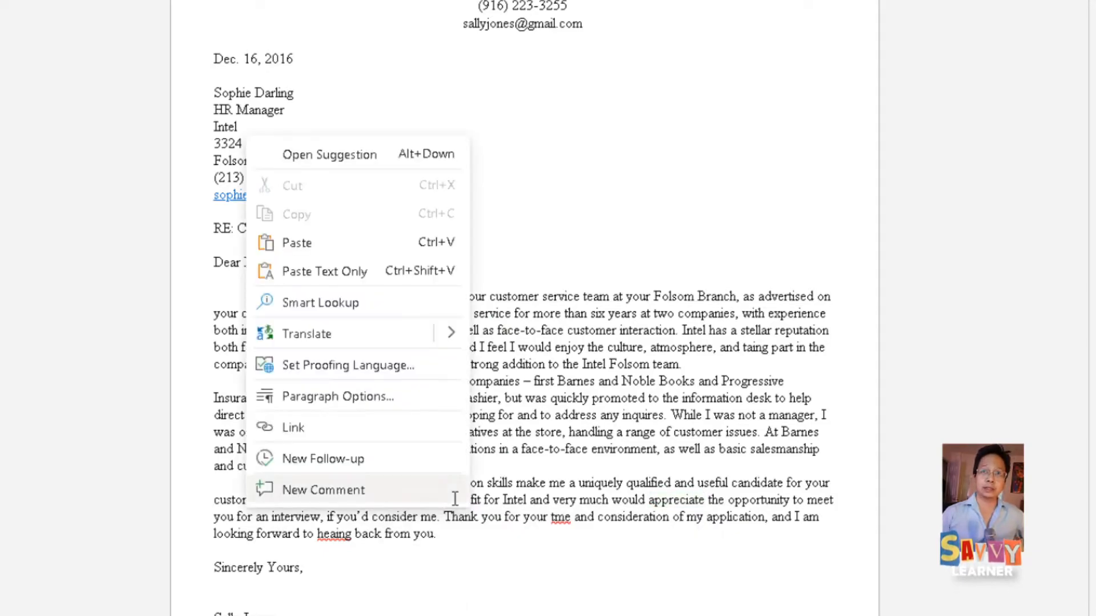
pyautogui.click(315, 155)
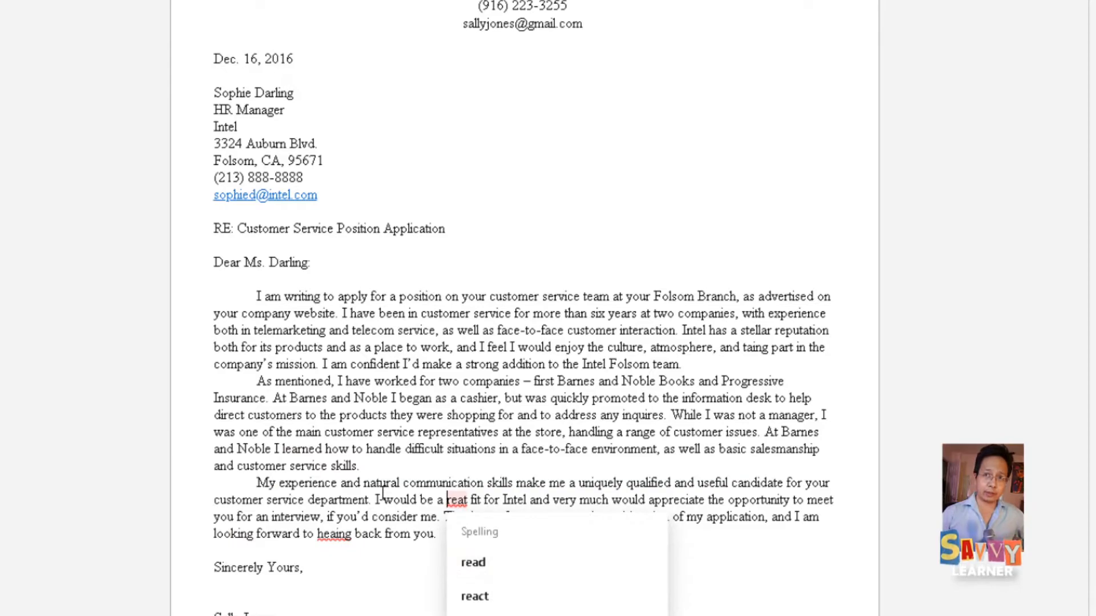
pyautogui.press('Escape')
pyautogui.write('g')
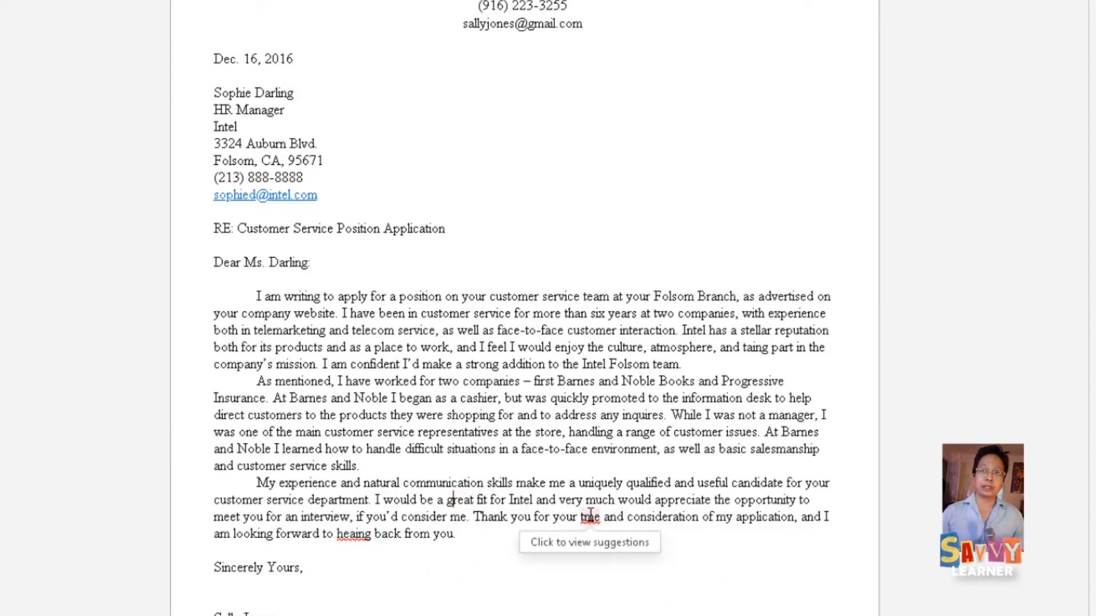
# Step: Correct "tme" to "time" using its suggestion and "heaing" to "hearing" by inserting the missing "r" in the third body paragraph
pyautogui.rightClick(589, 516)
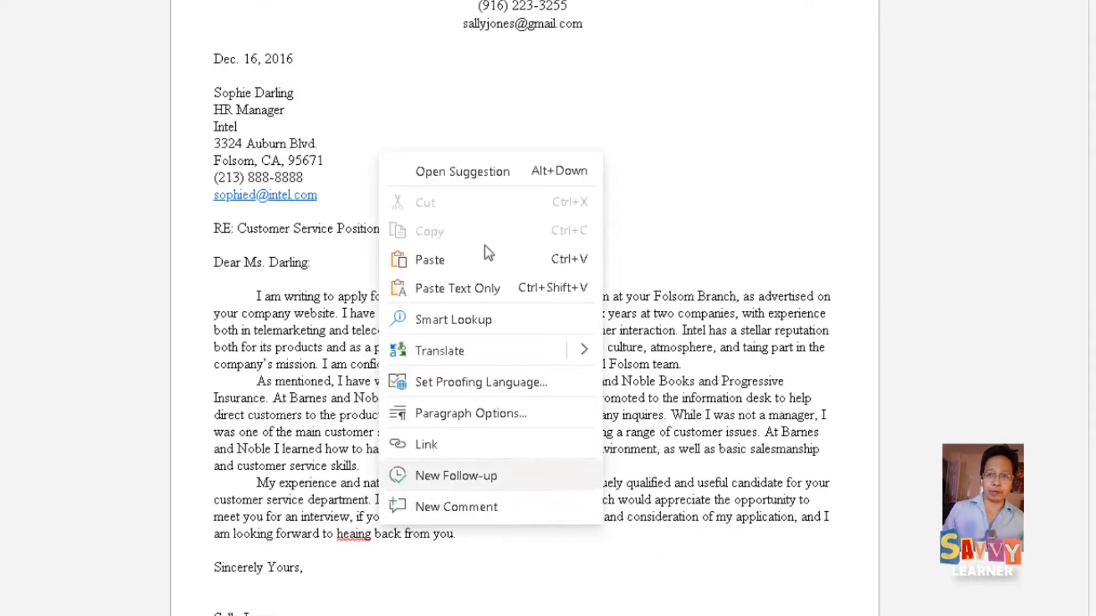
pyautogui.click(428, 171)
pyautogui.click(403, 580)
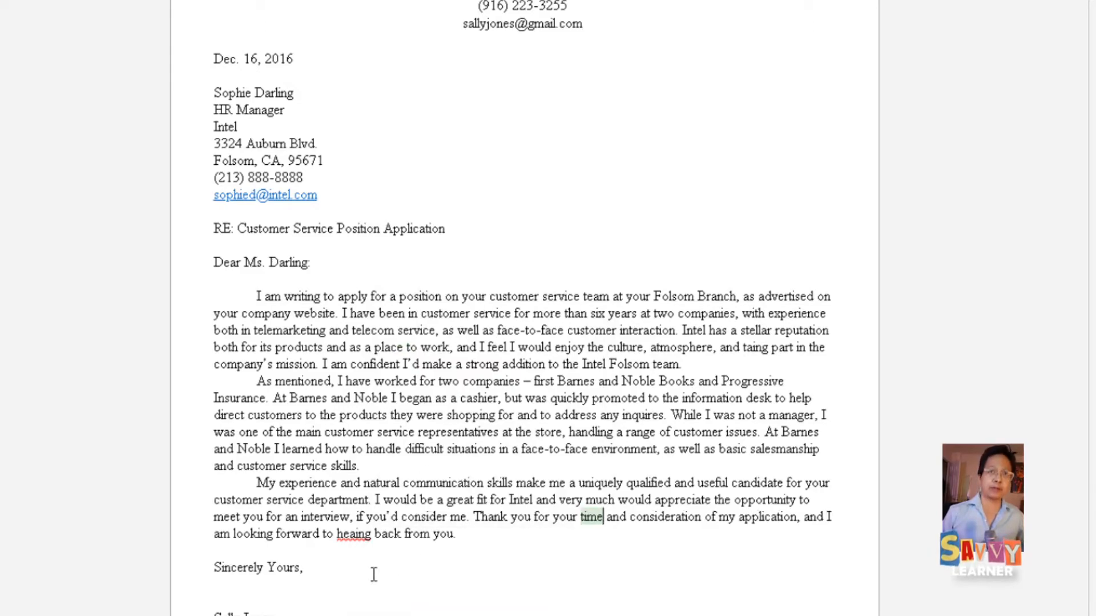
pyautogui.rightClick(352, 532)
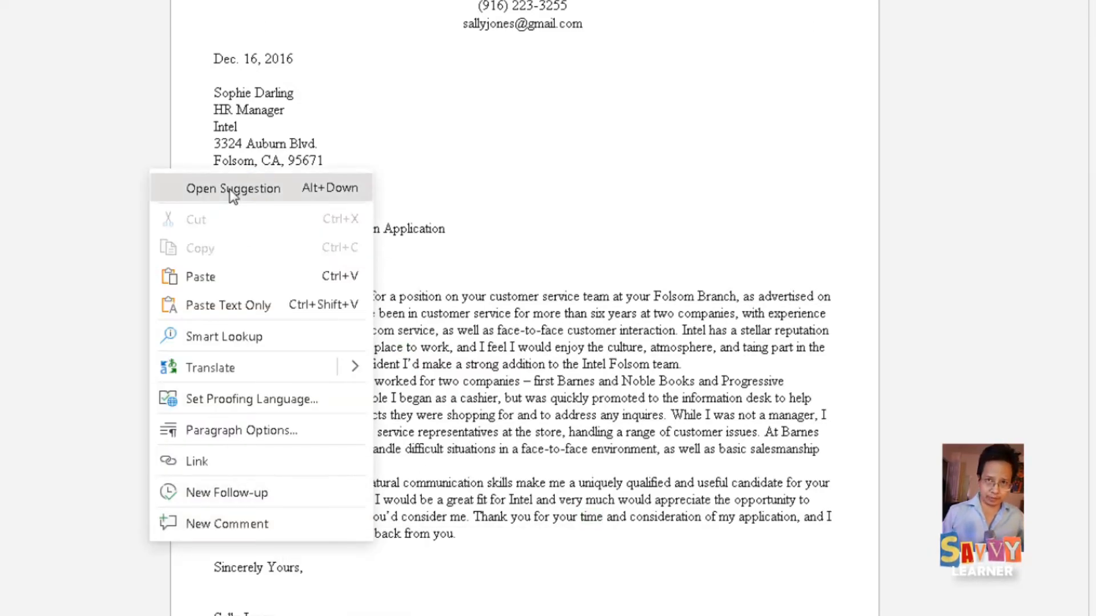
pyautogui.click(257, 186)
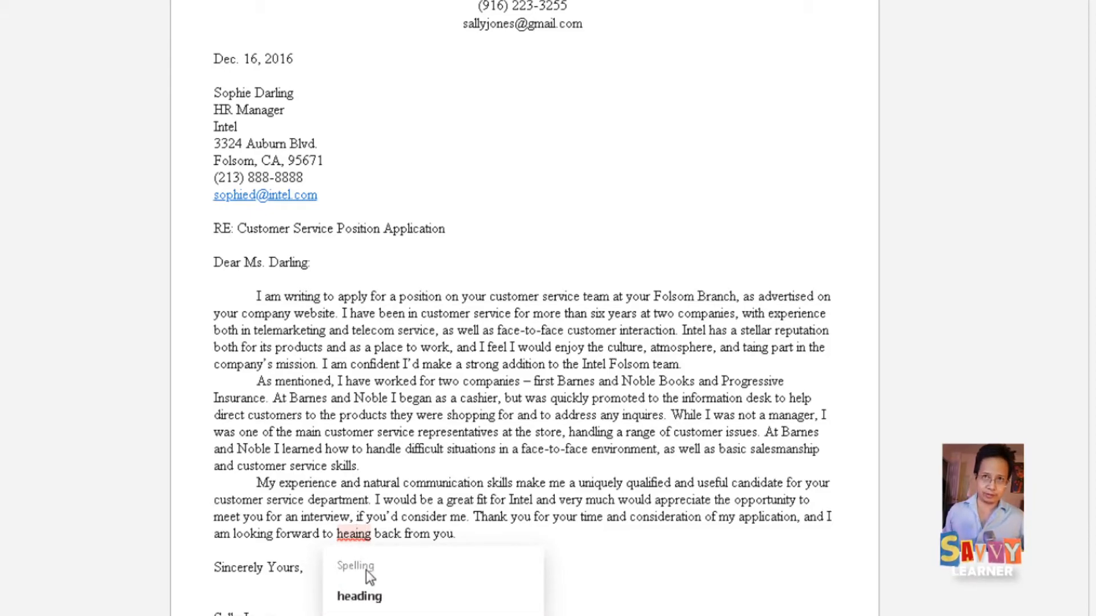
pyautogui.write('r')
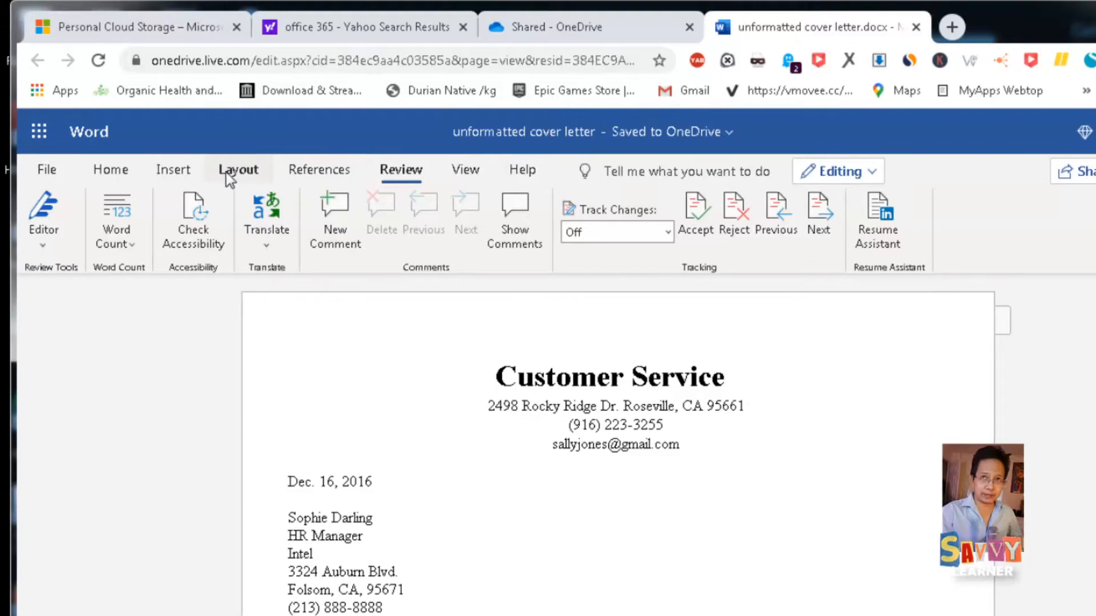
# Step: Set the letter's page margins to Normal, 1" on all four sides
pyautogui.click(235, 173)
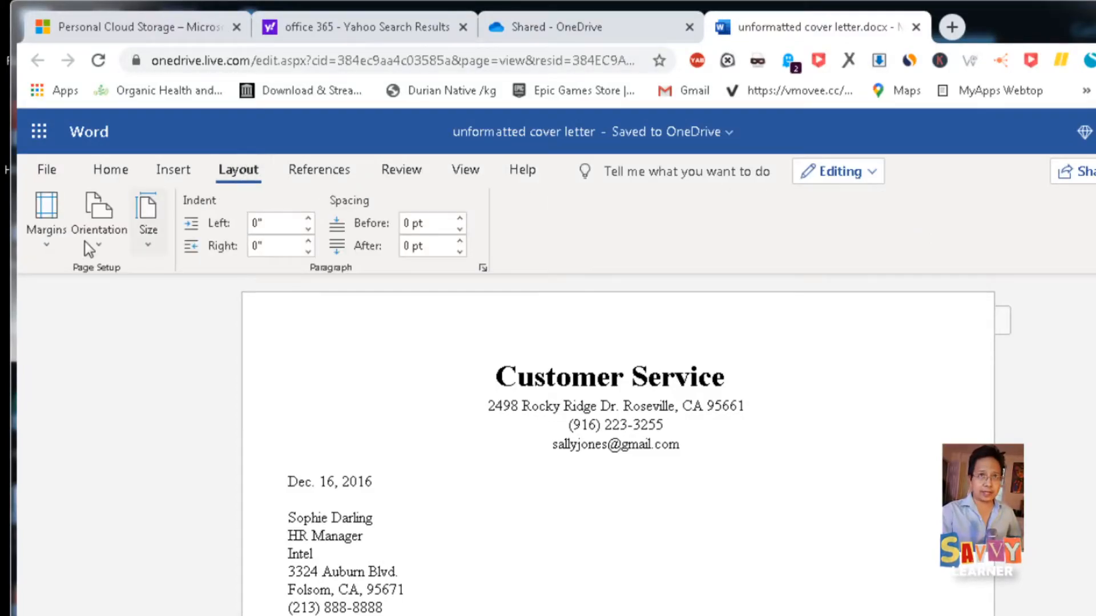
pyautogui.click(49, 246)
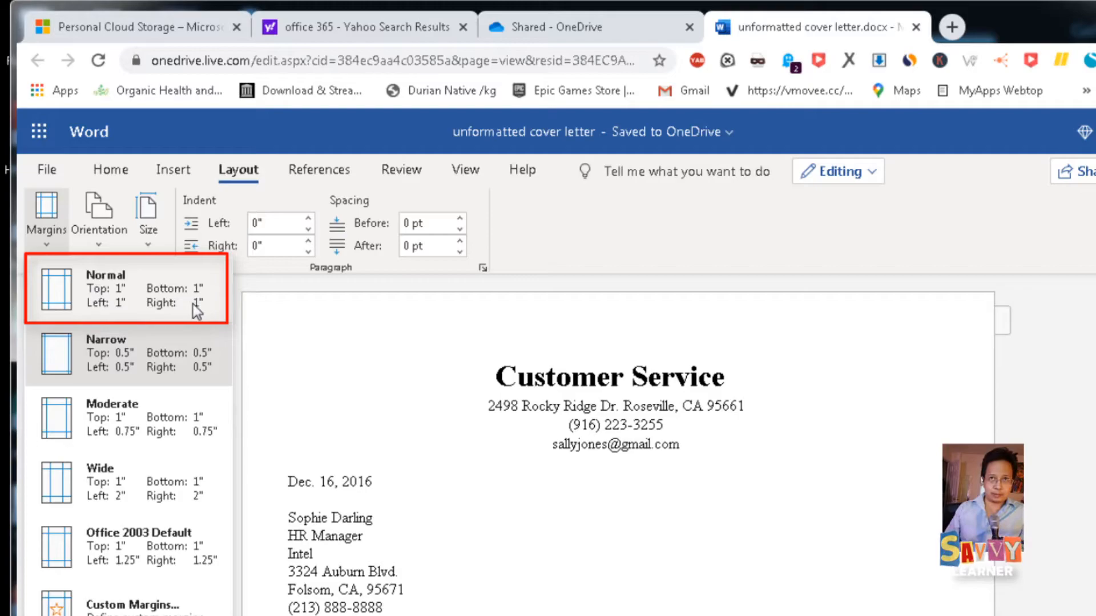
pyautogui.click(95, 306)
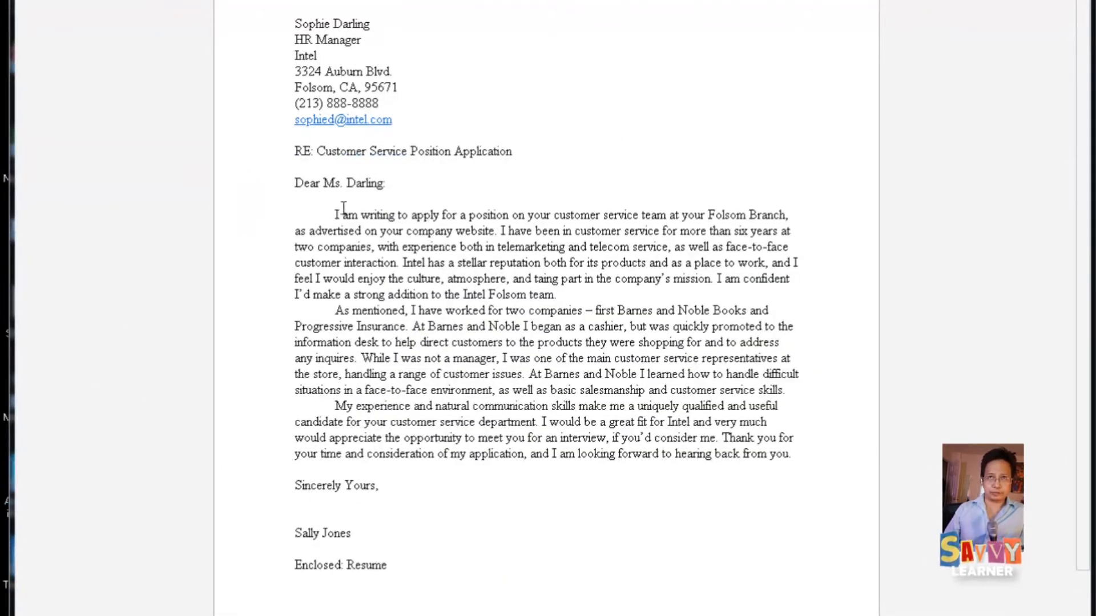
# Step: Open the page footer to check its contact details and return to the letter body
pyautogui.moveTo(334, 214); pyautogui.dragTo(489, 311)
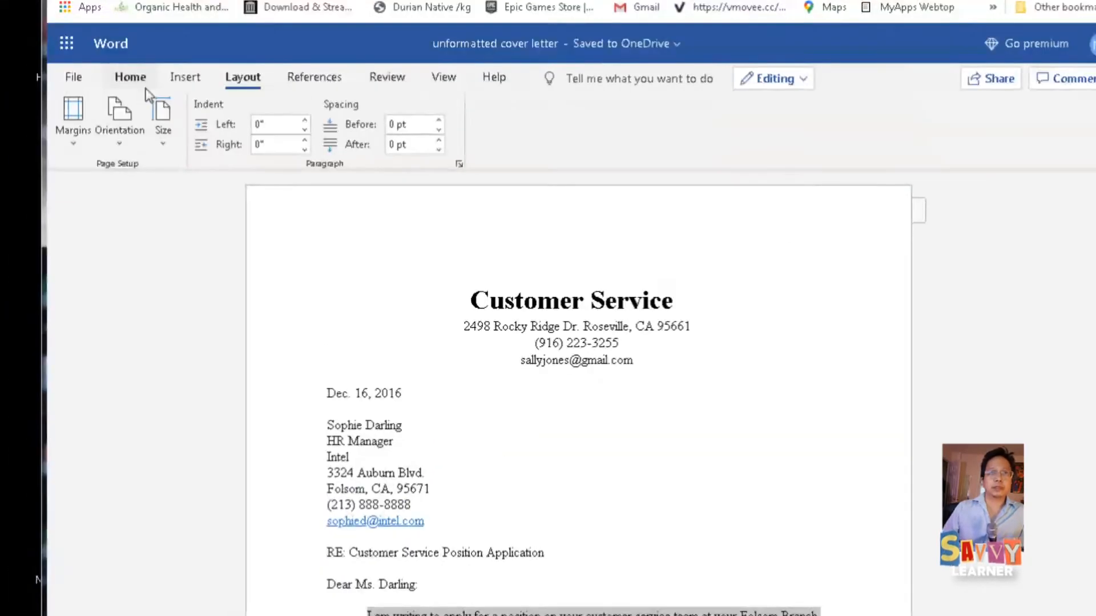
pyautogui.click(141, 98)
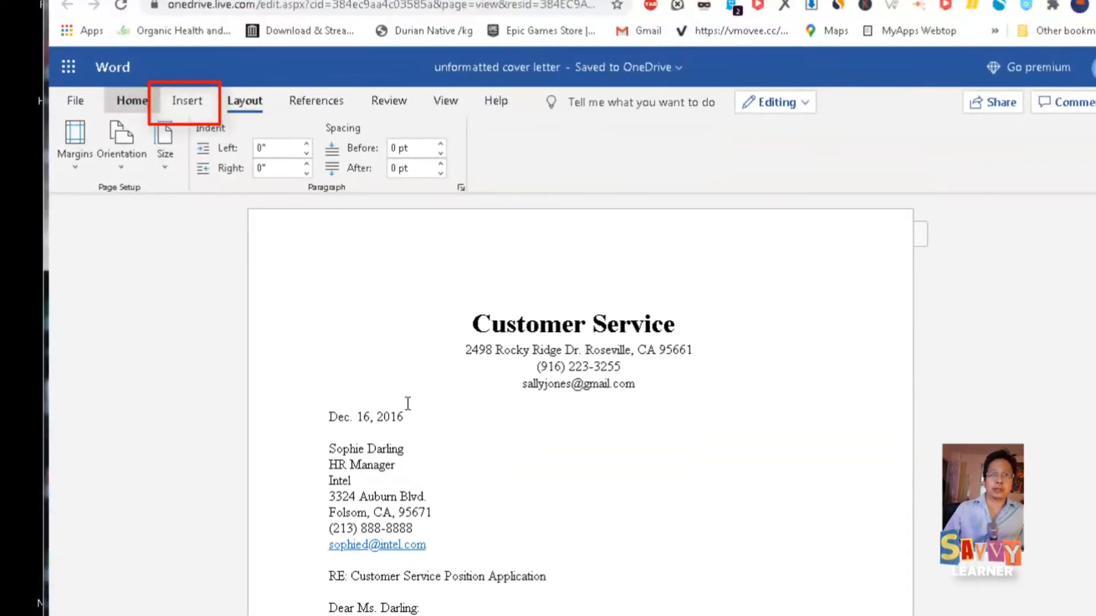
pyautogui.click(190, 103)
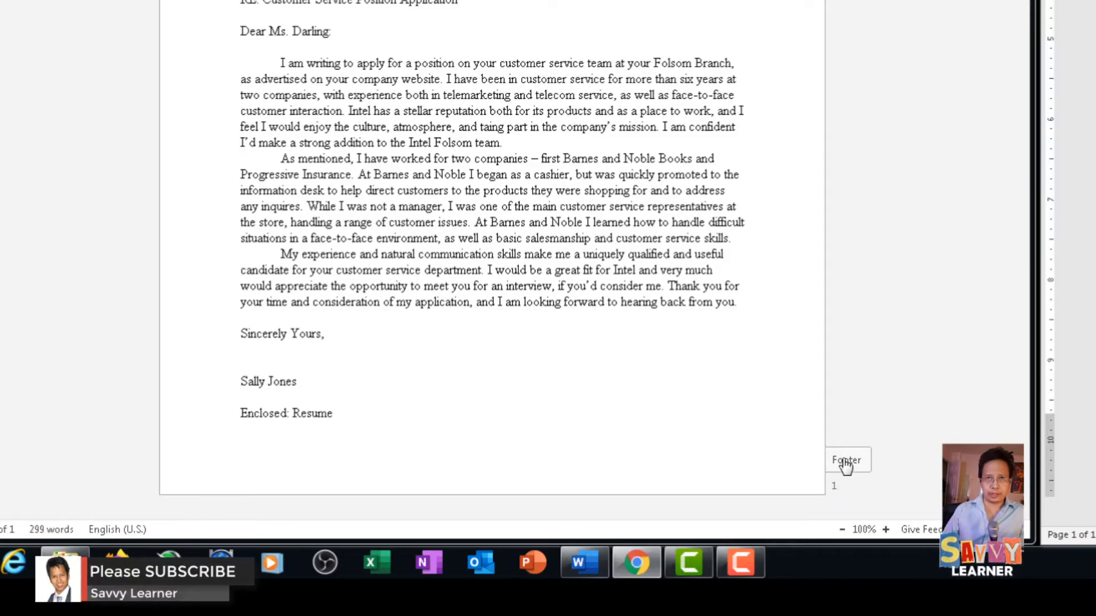
pyautogui.doubleClick(846, 465)
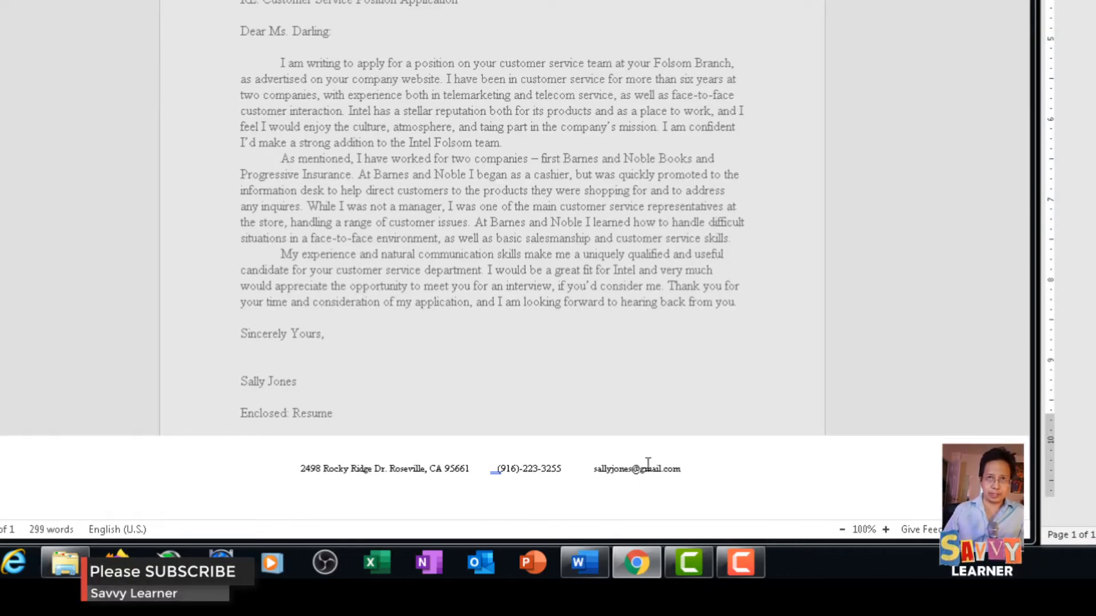
pyautogui.doubleClick(739, 237)
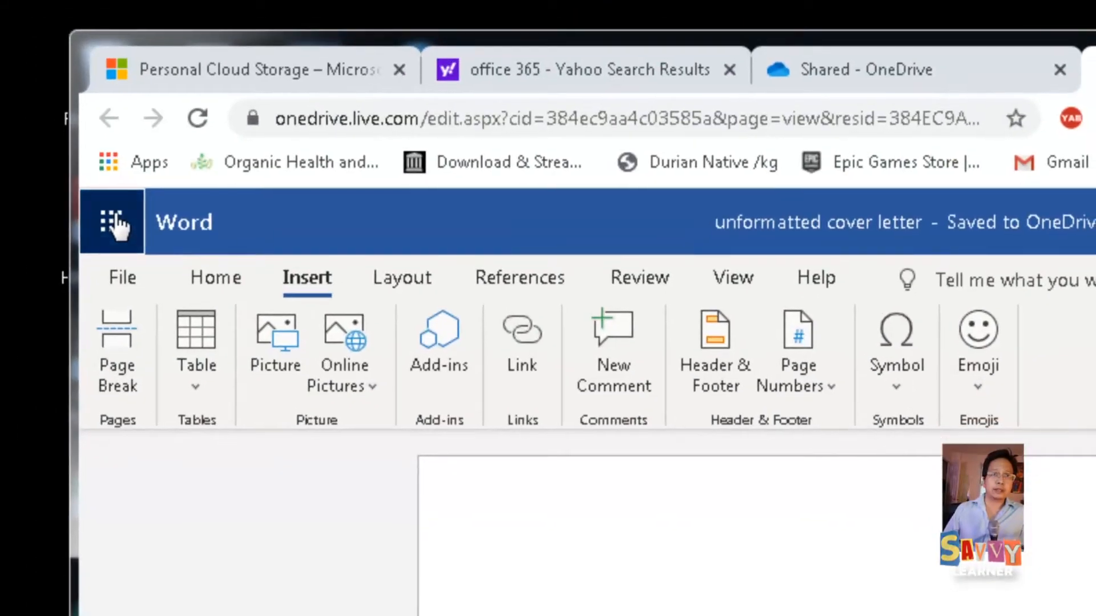
# Step: Start saving a copy of the letter to OneDrive and create a new folder named "Student" under My files
pyautogui.click(112, 222)
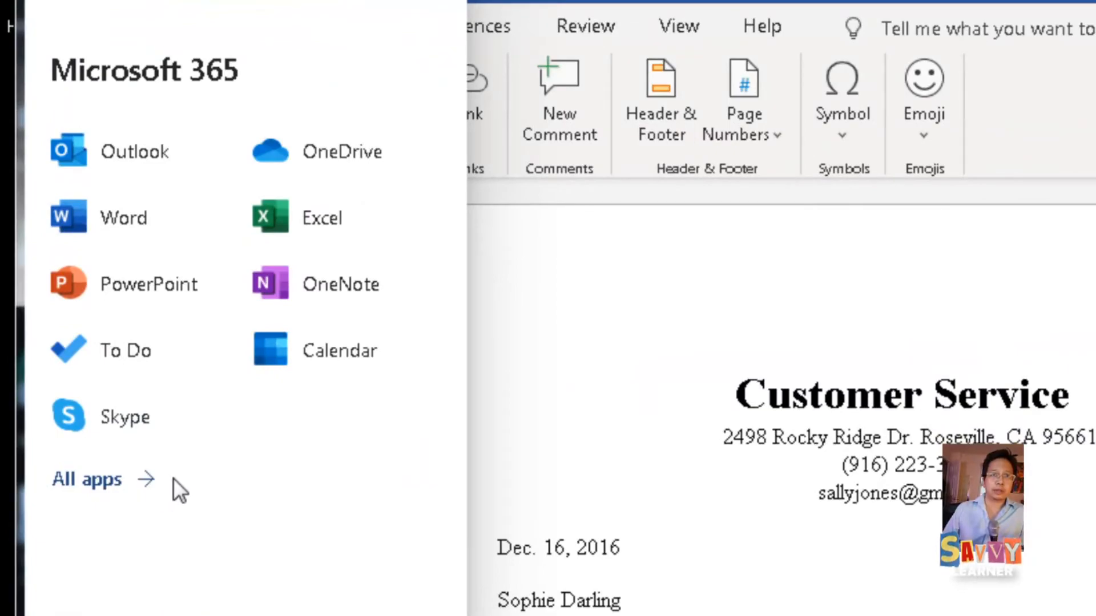
pyautogui.click(623, 368)
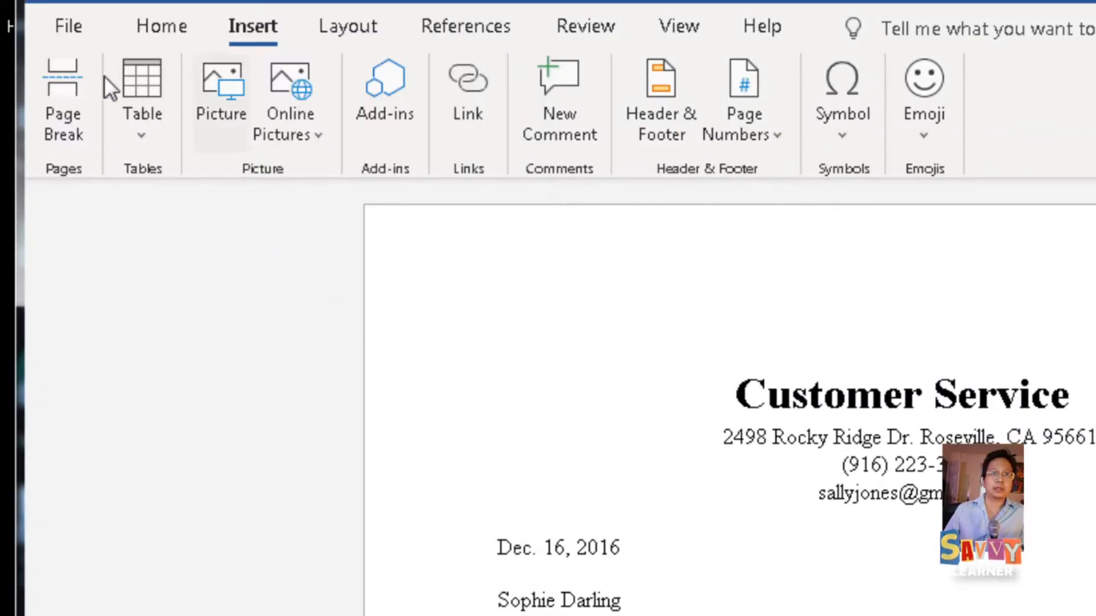
pyautogui.click(73, 25)
pyautogui.click(127, 283)
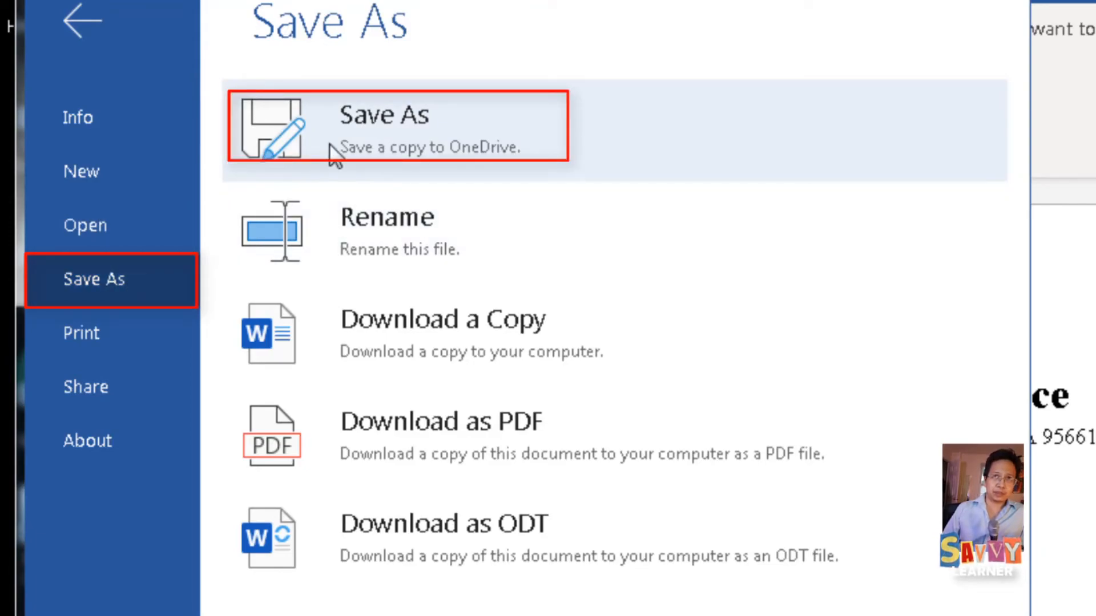
pyautogui.click(404, 131)
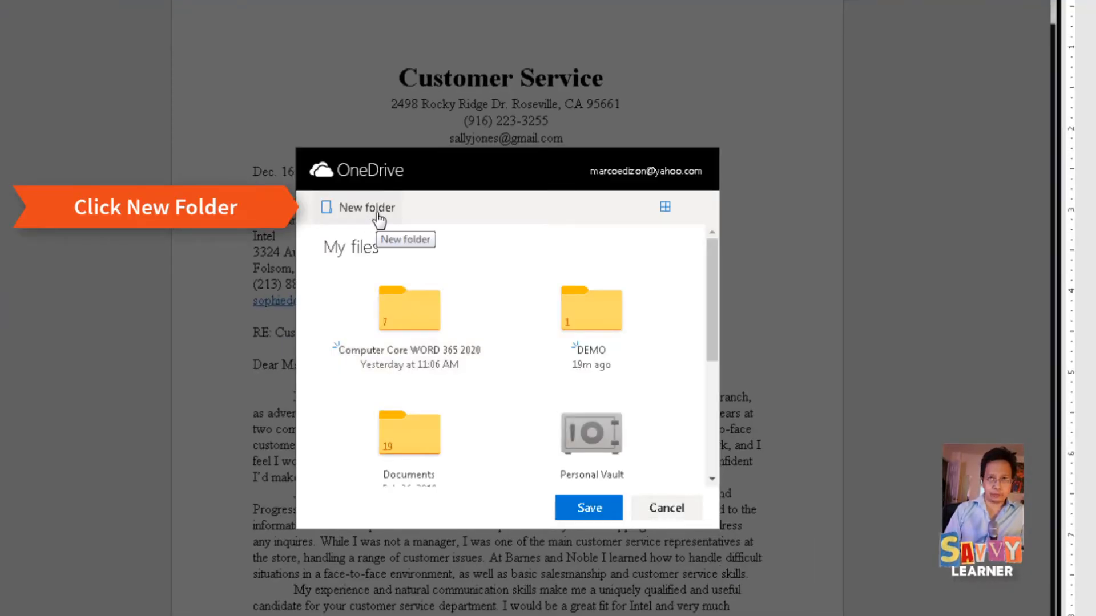
pyautogui.click(377, 218)
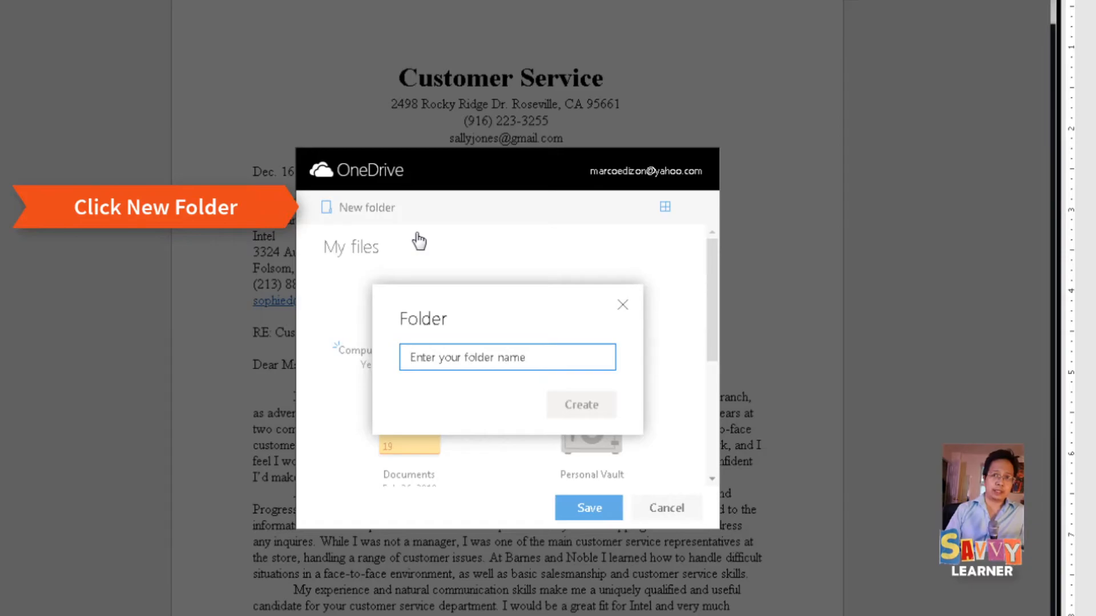
pyautogui.write('s')
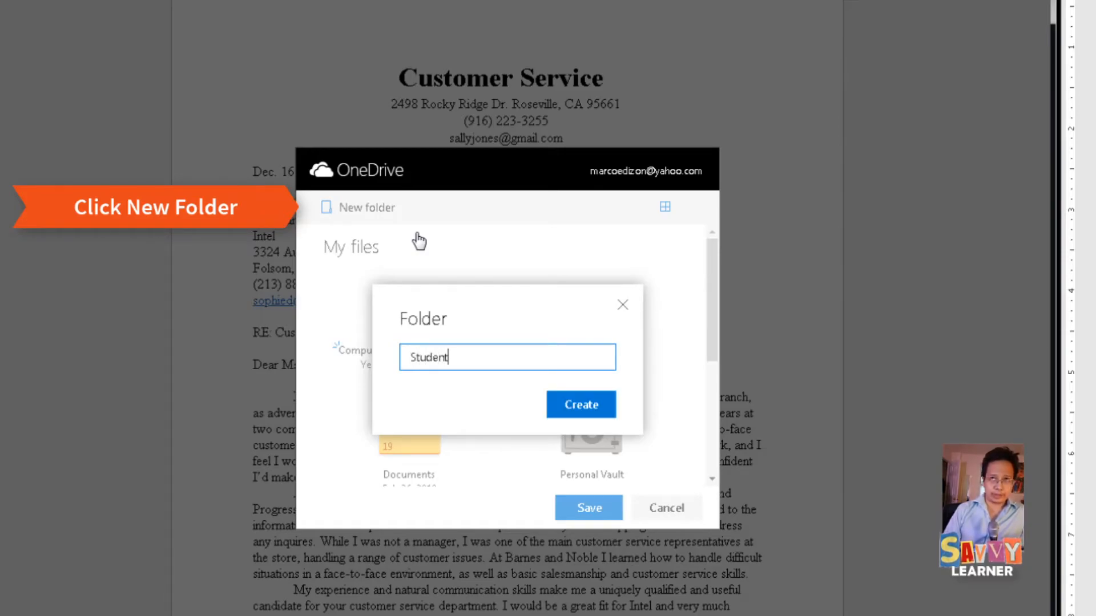
pyautogui.write('tudent')
pyautogui.click(608, 408)
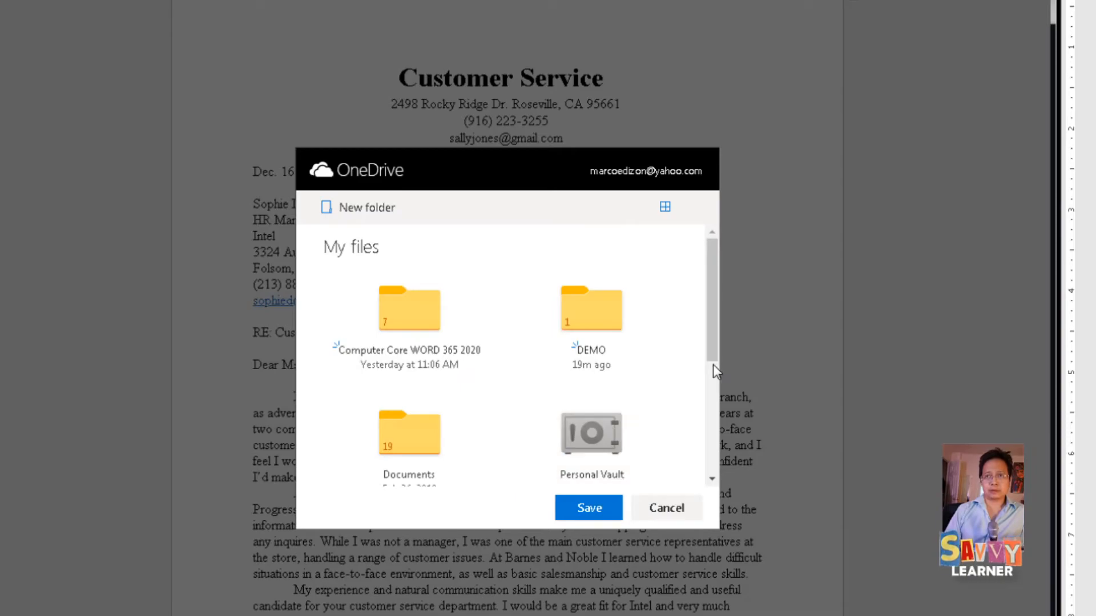
# Step: Save the copy in the Student folder under the name "unformatted cover letter"
pyautogui.scroll(-4, 714, 377)
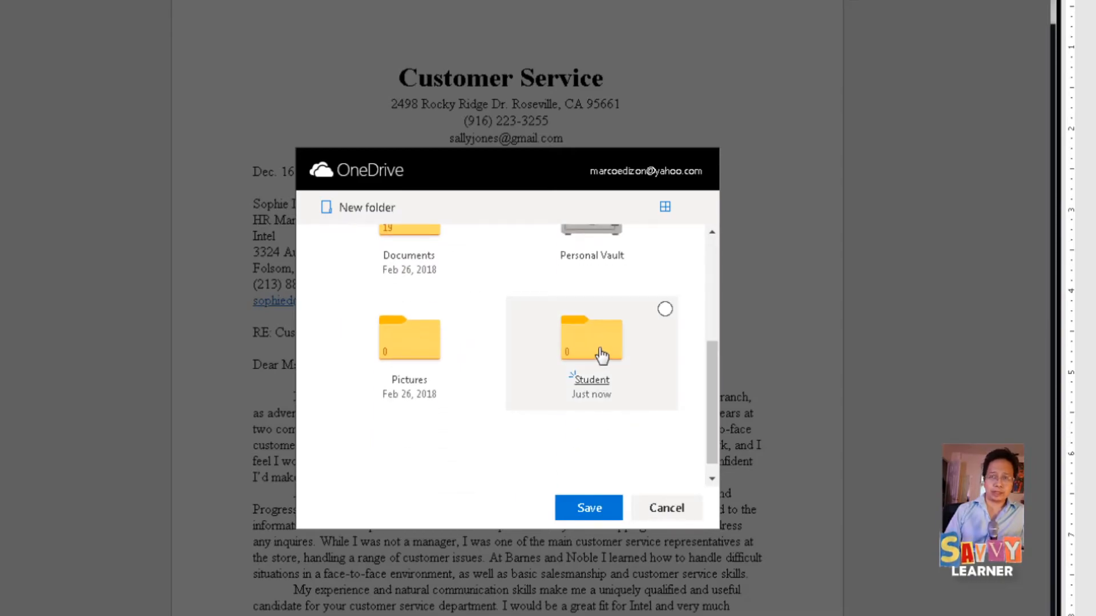
pyautogui.click(601, 355)
pyautogui.click(587, 508)
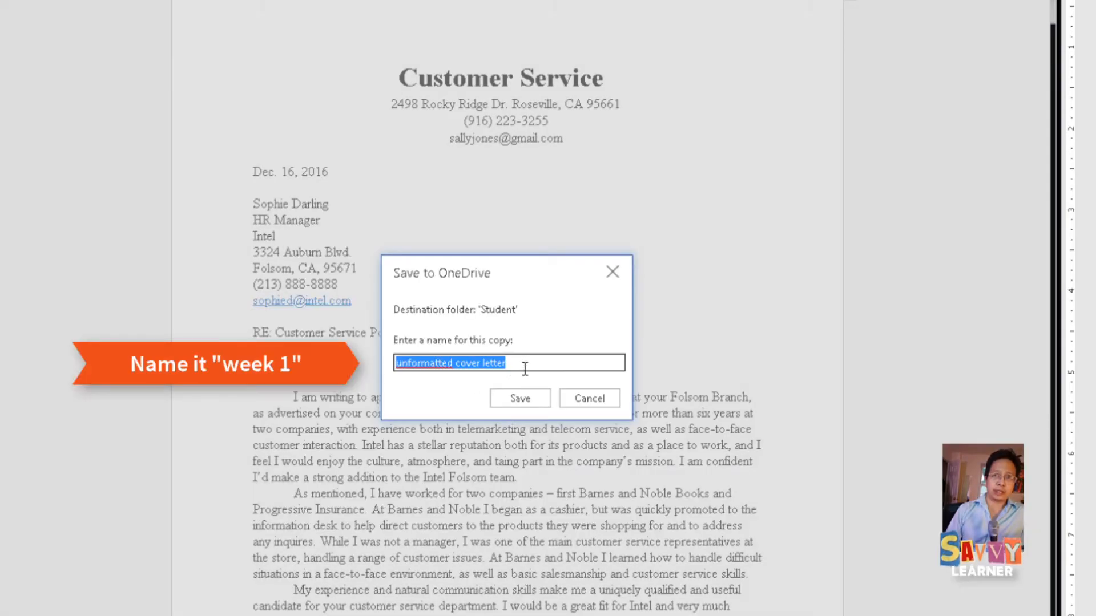
pyautogui.click(516, 399)
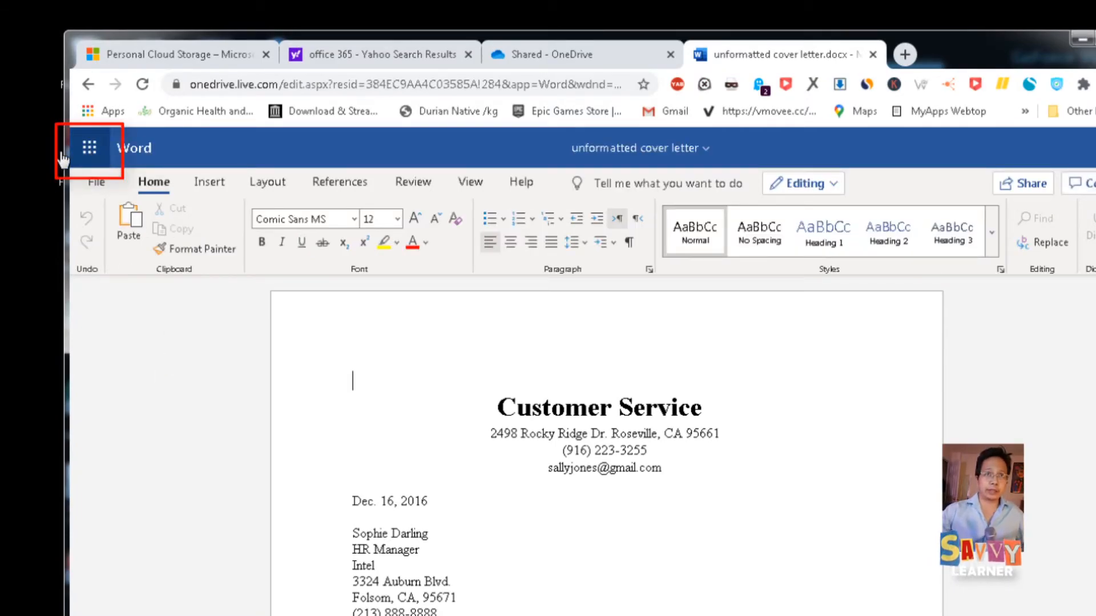
# Step: Switch to OneDrive and open the Student folder in My files
pyautogui.click(90, 148)
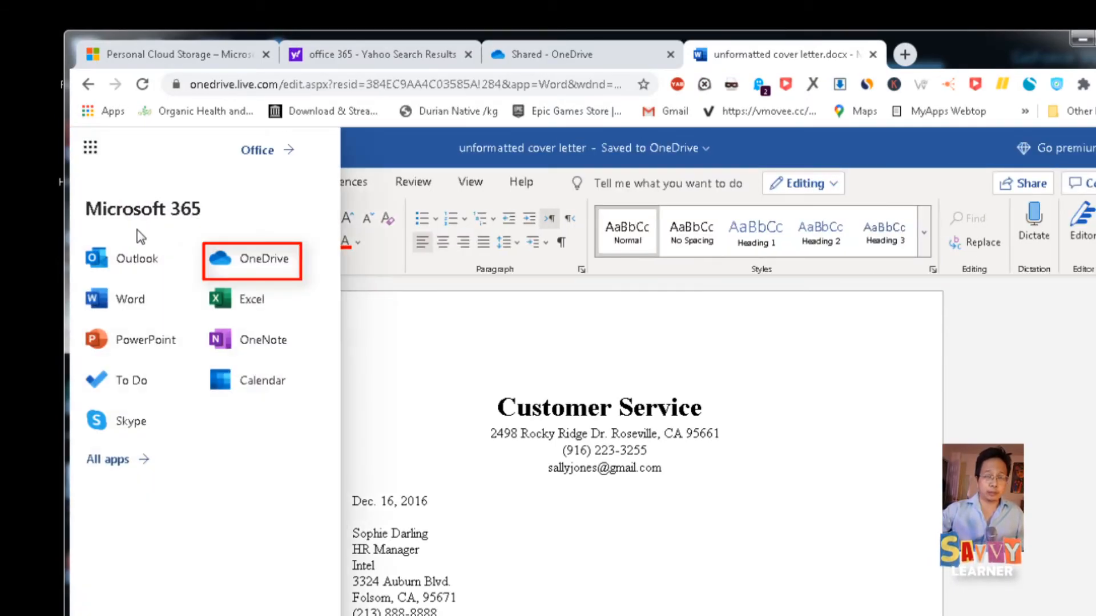
pyautogui.click(272, 273)
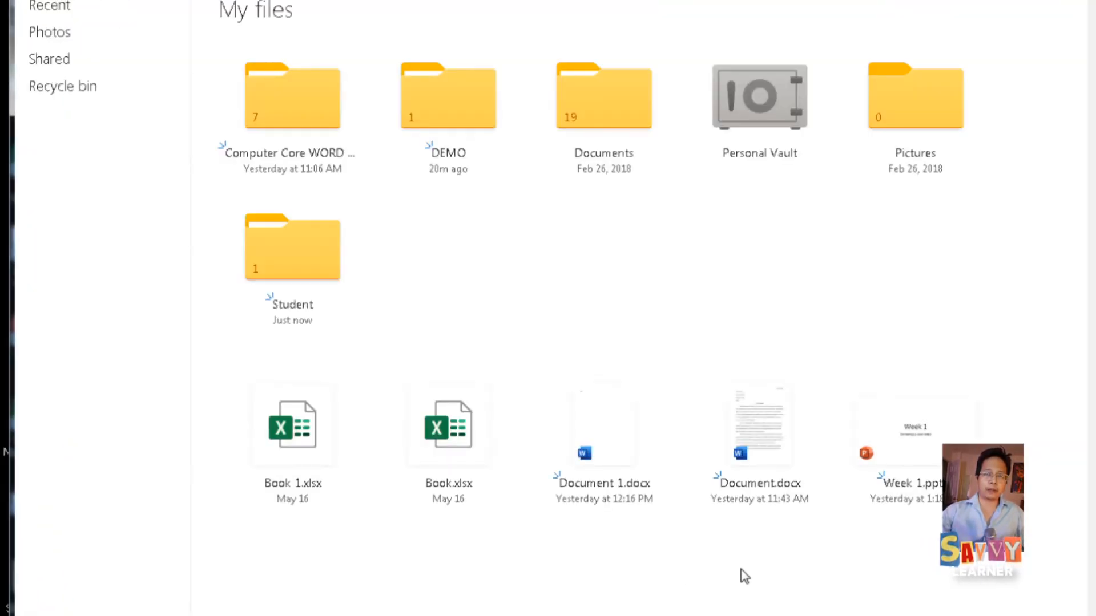
pyautogui.click(328, 282)
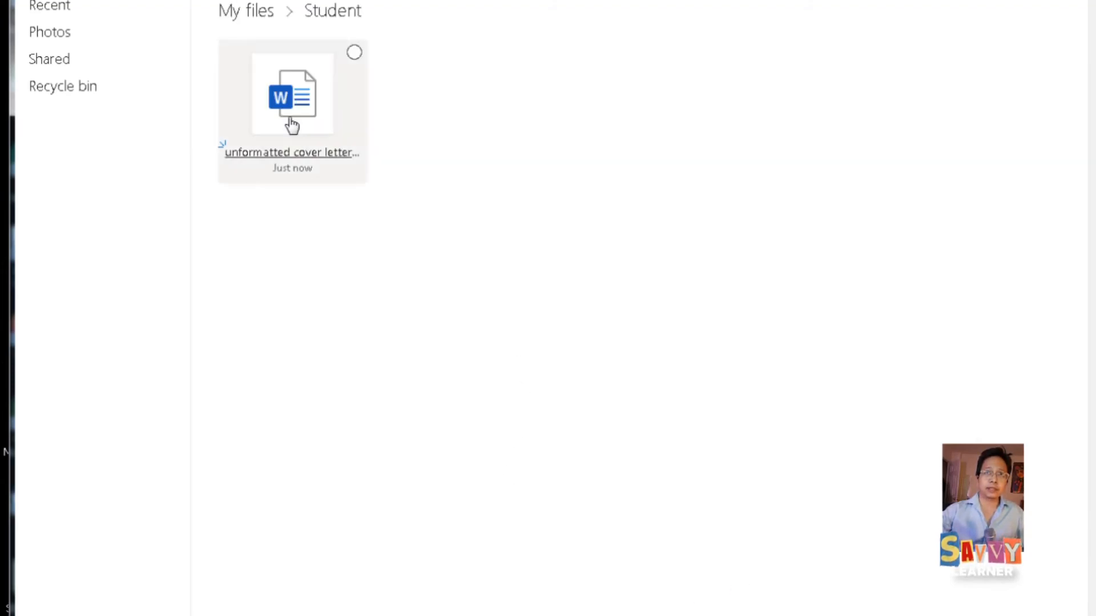
# Step: Draft a share link for the cover letter file with "instructors email address" as the recipient, and close it without sending
pyautogui.click(354, 170)
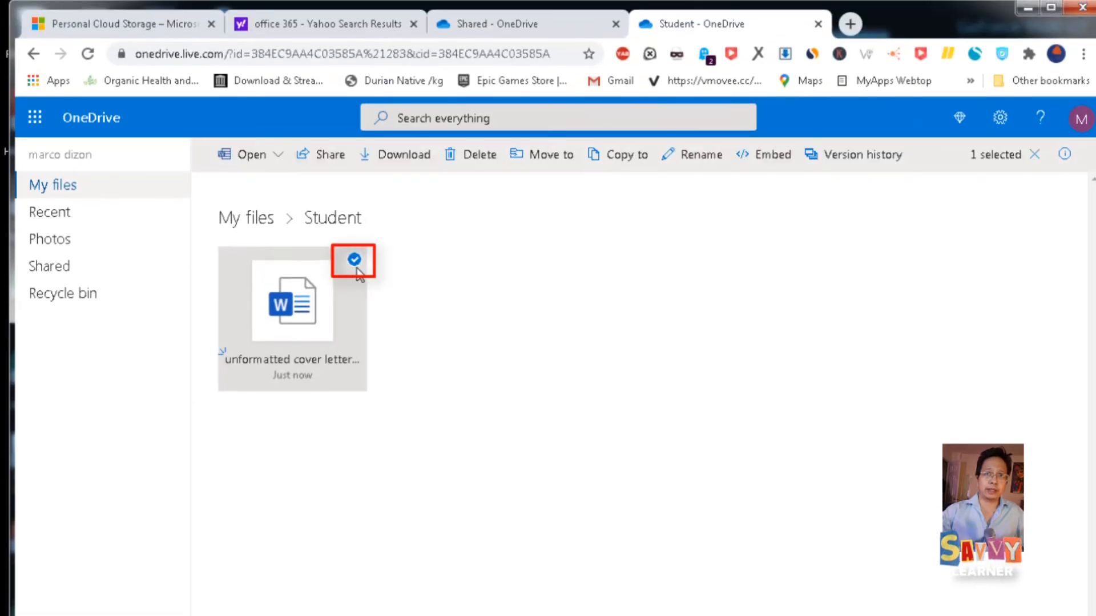
pyautogui.click(325, 161)
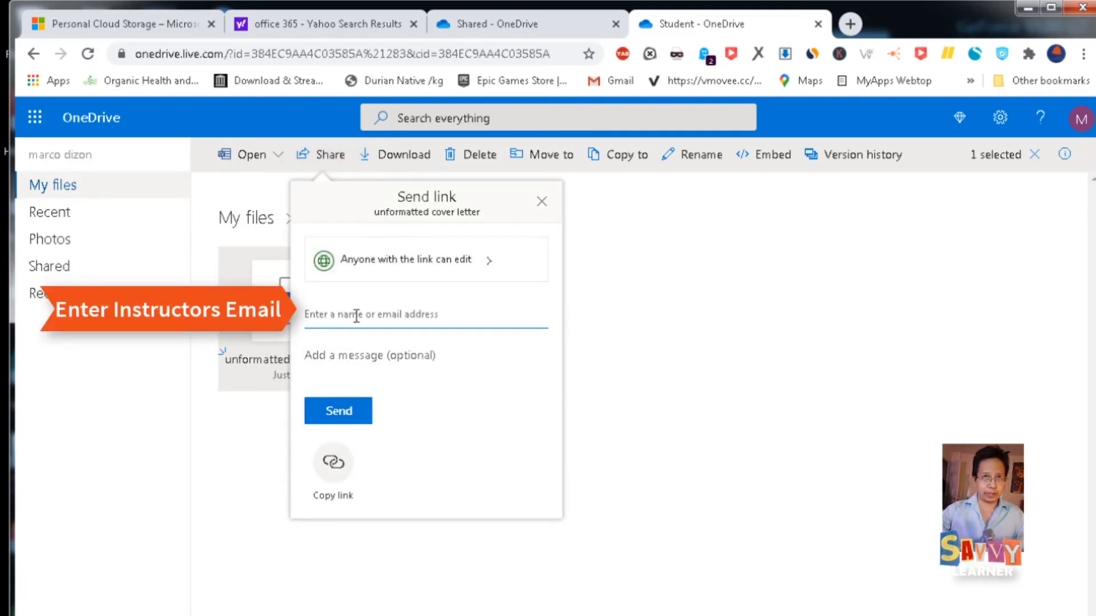
pyautogui.write('instructo')
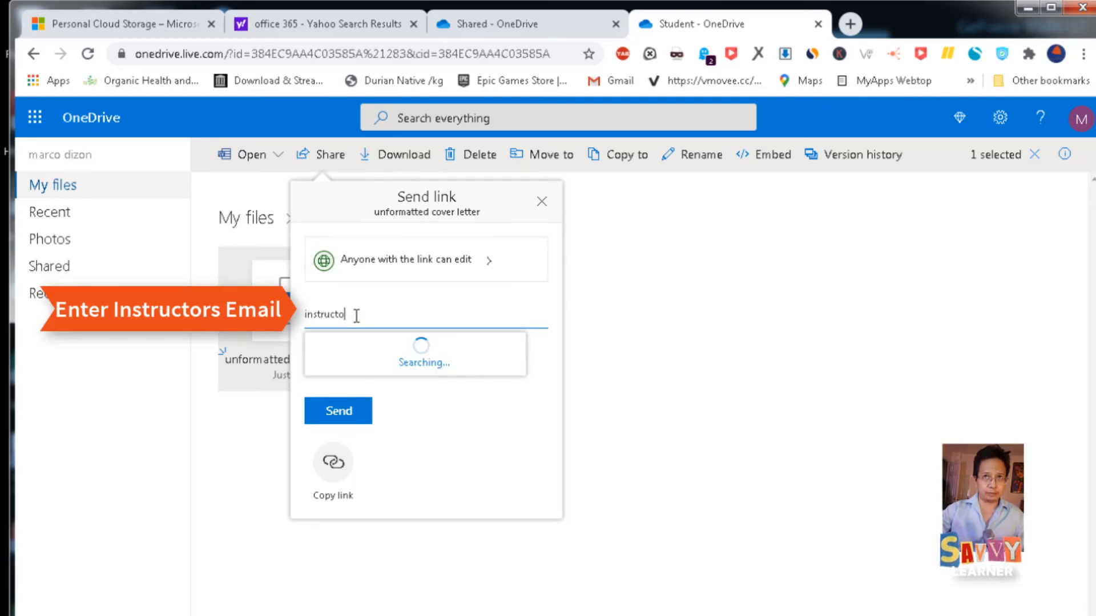
pyautogui.write('rs Email address')
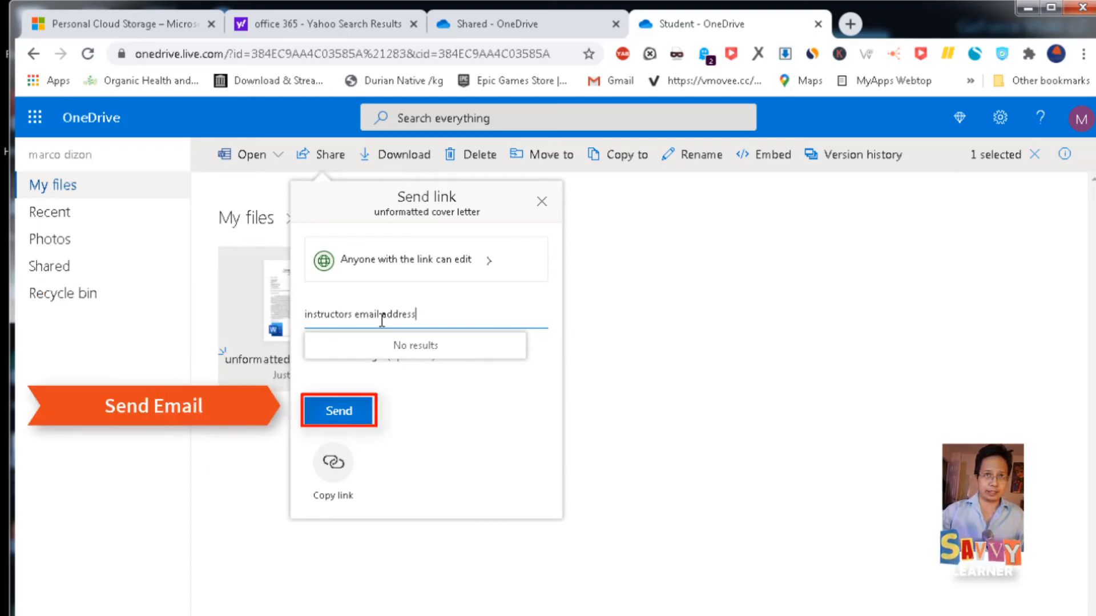
pyautogui.click(542, 201)
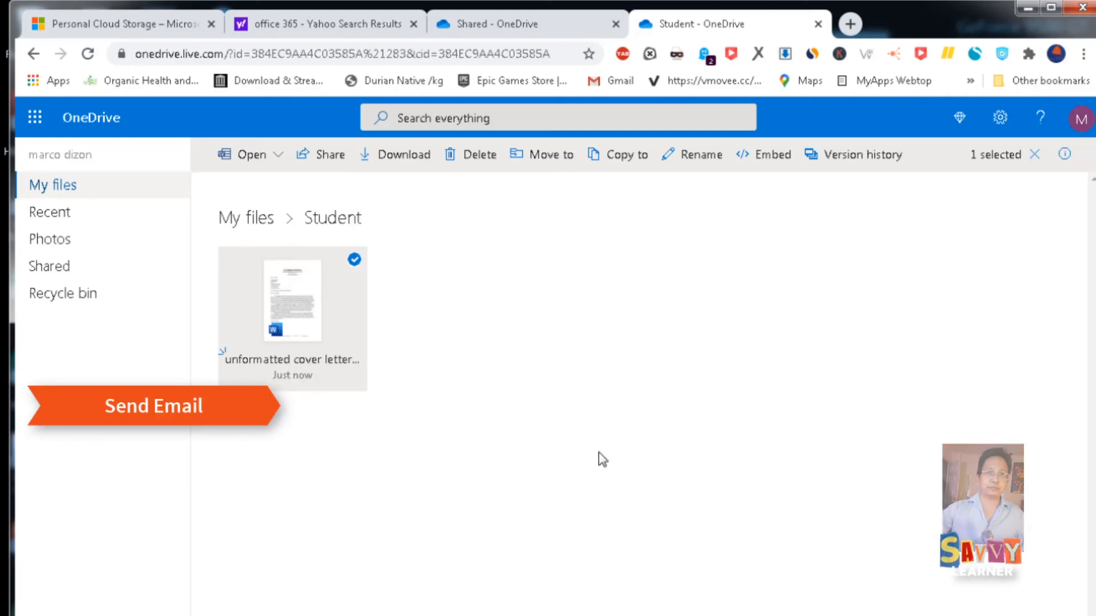